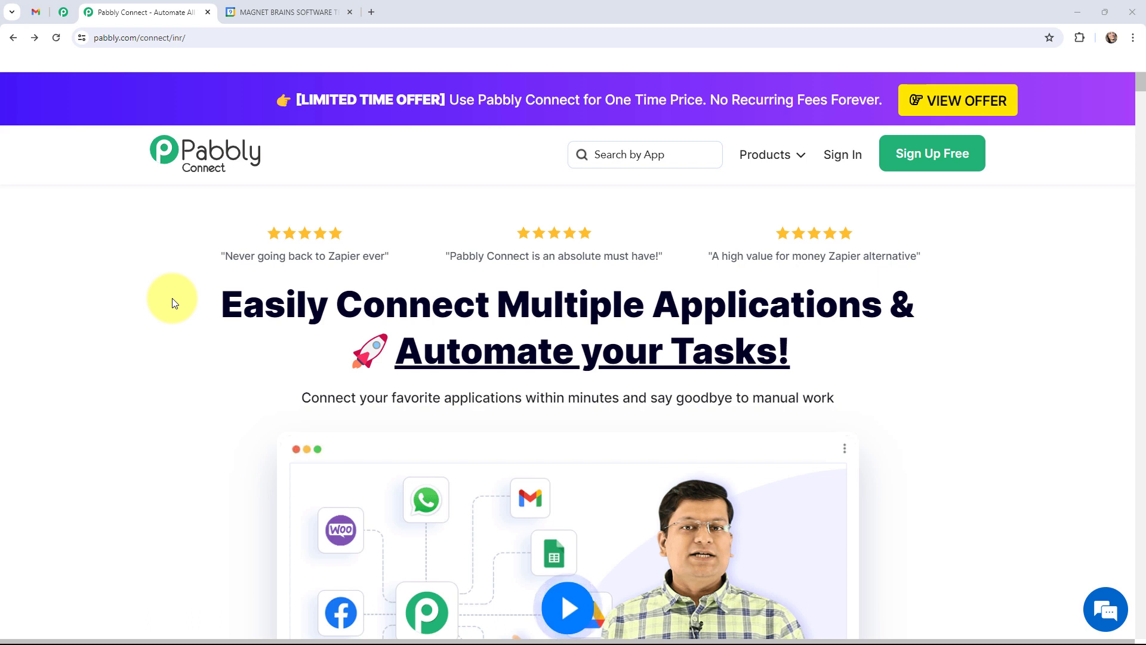
# Step: Review the team meeting event in Google Calendar and the meeting update message in the Pabbly Tuts Team chat space
pyautogui.click(292, 10)
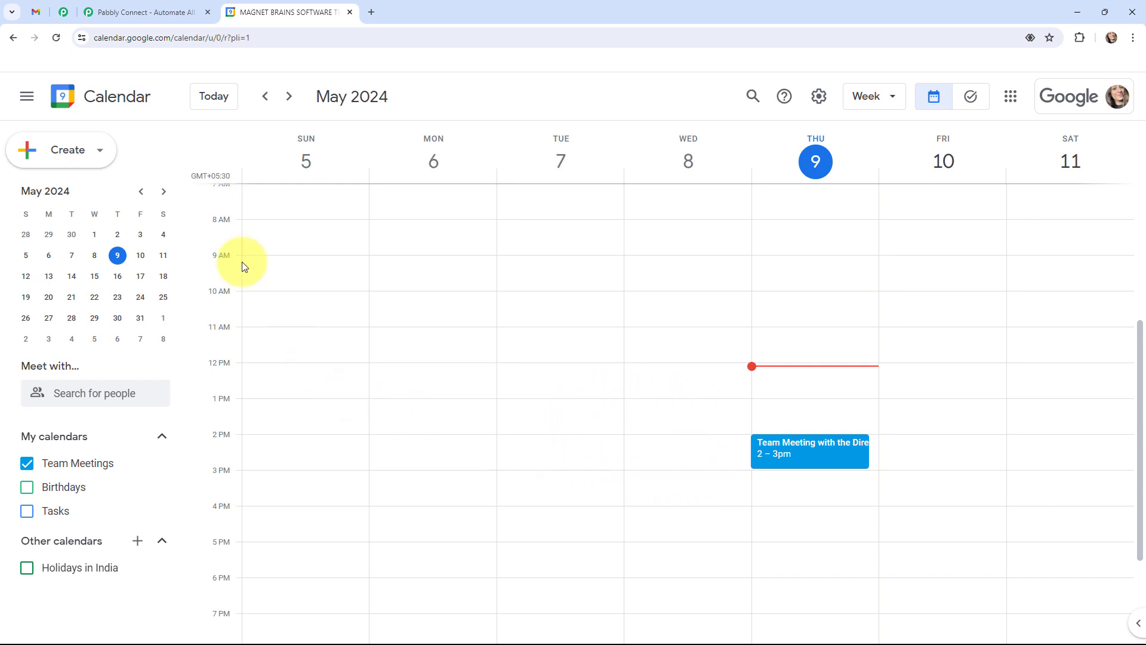
pyautogui.click(35, 12)
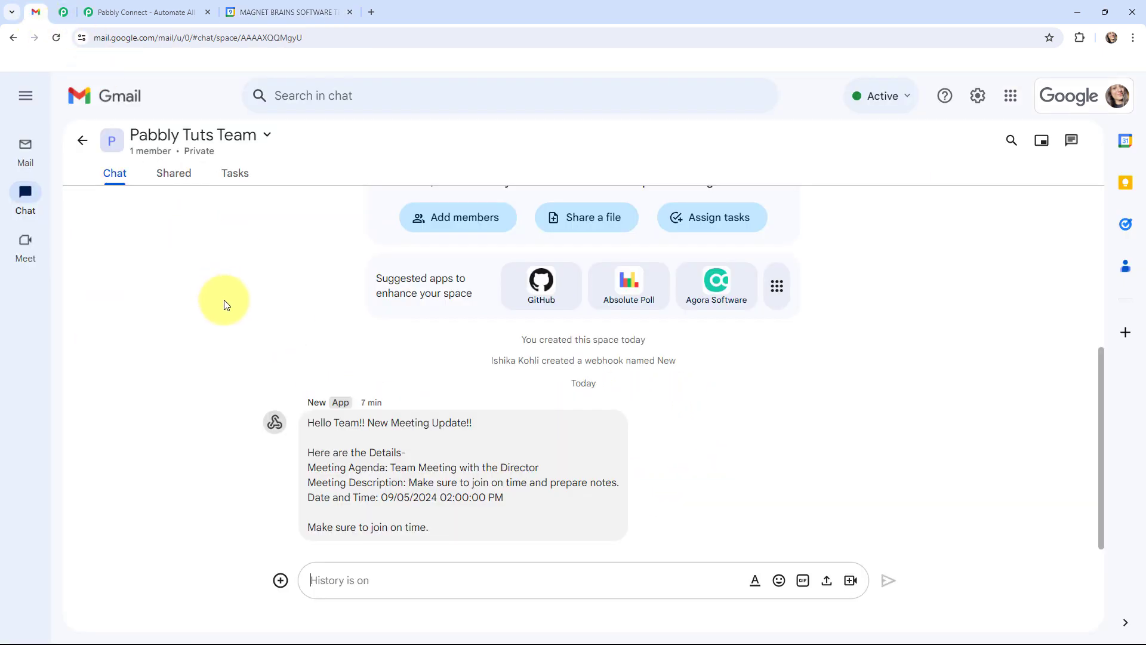
# Step: Return to the Pabbly Connect website, sign in and access the Pabbly Connect application
pyautogui.click(146, 12)
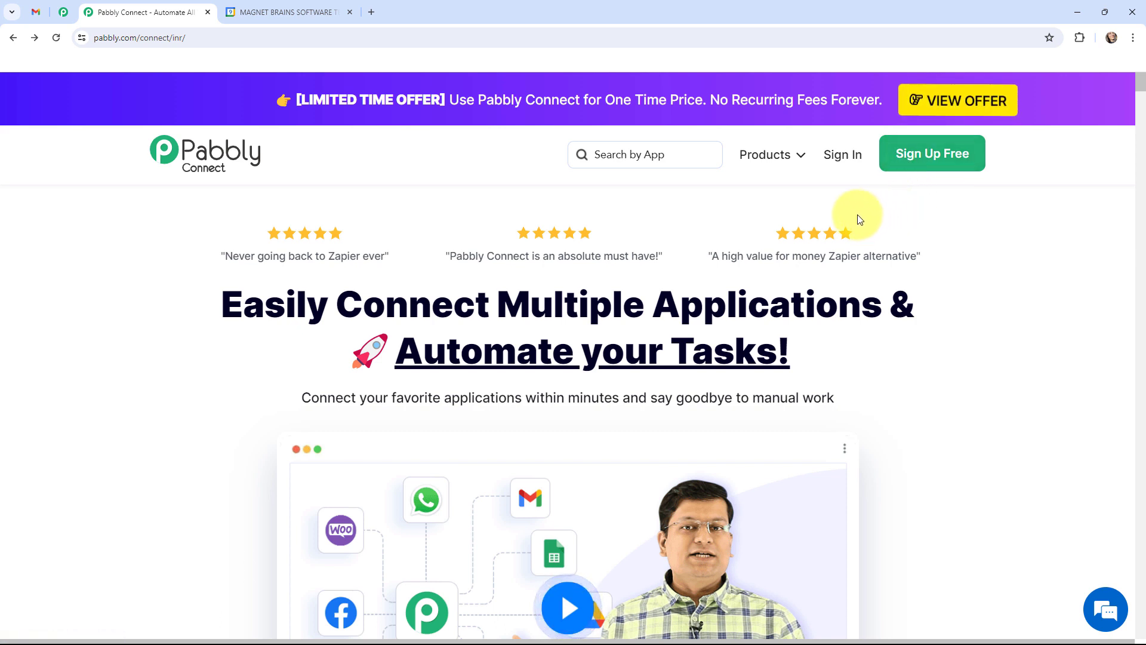
pyautogui.click(840, 156)
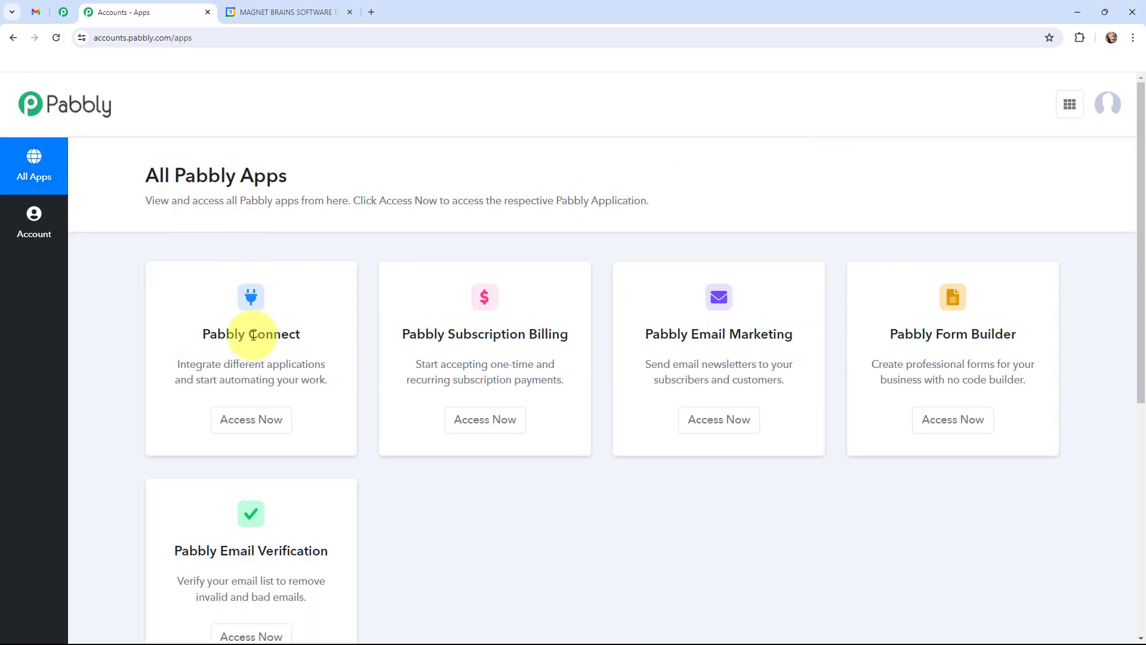
pyautogui.click(244, 420)
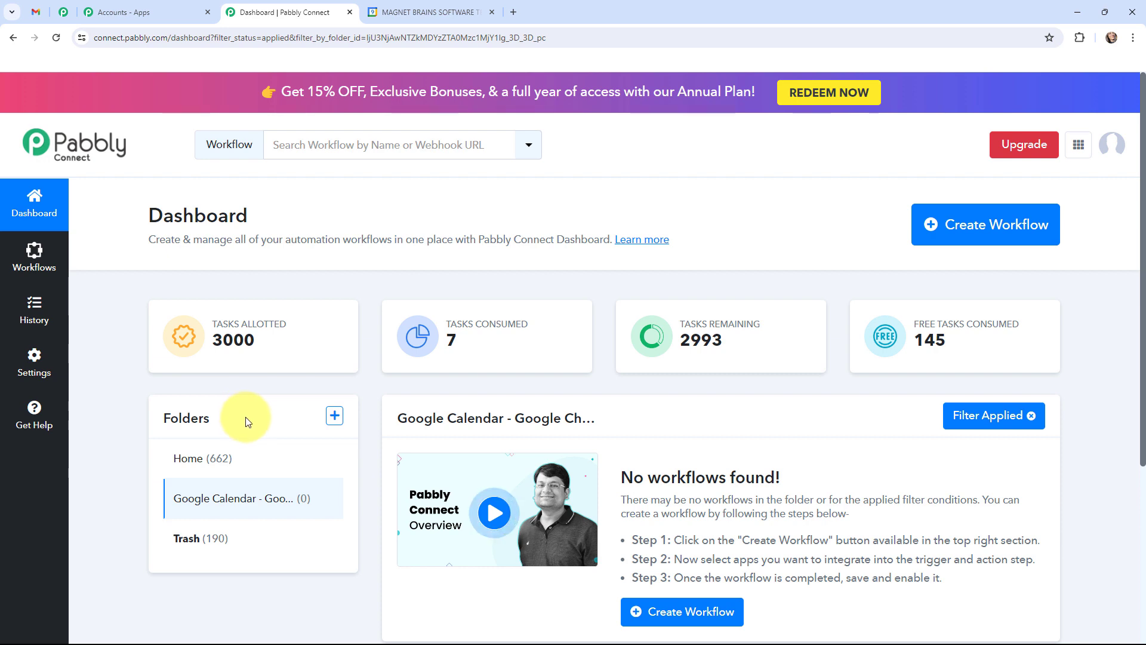
# Step: Create a workflow named "Send Google Calendar Event Details on Google Chat" in the Google Calendar - Google Chat Automation folder
pyautogui.click(943, 233)
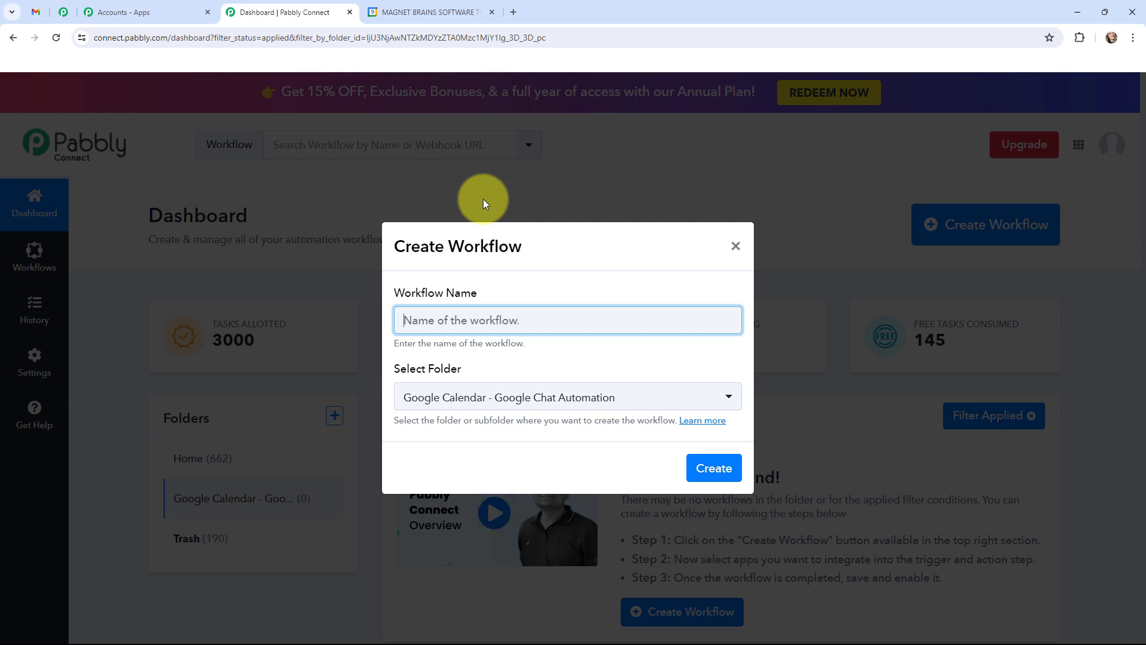
pyautogui.write('Send Google Calendar Event Details on Google Chat')
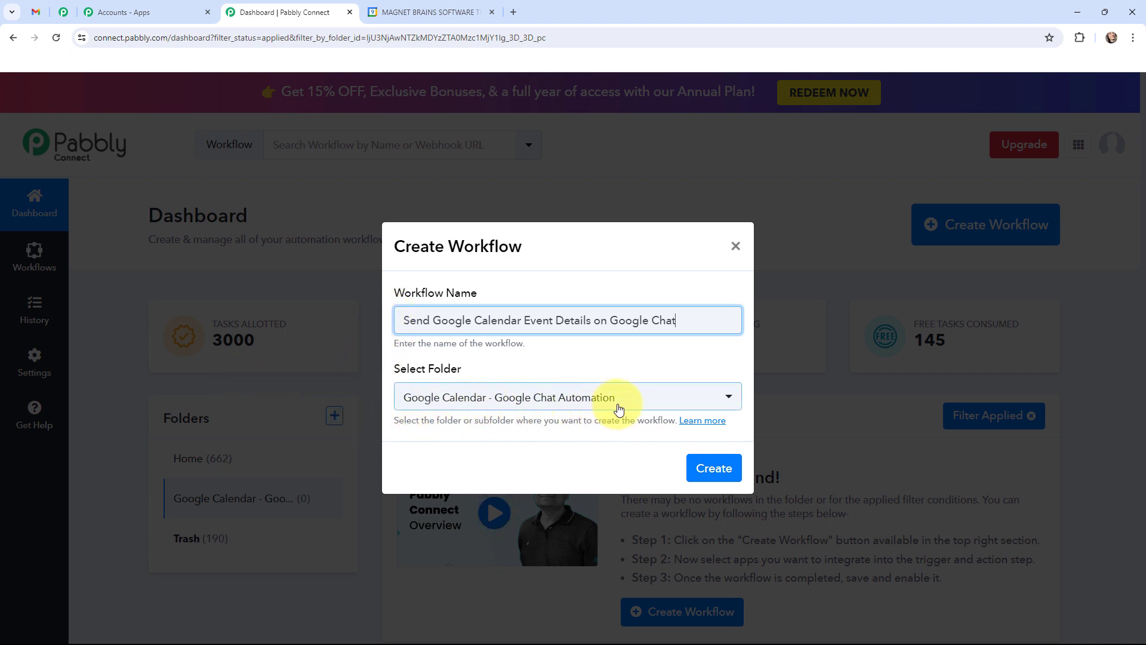
pyautogui.click(714, 469)
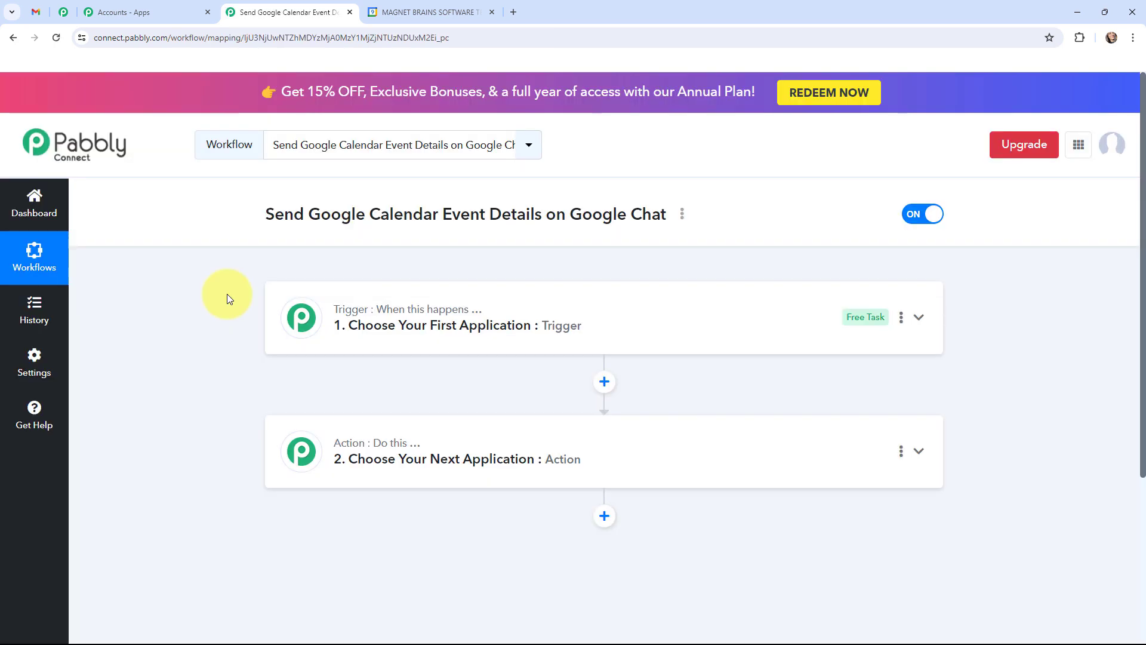
# Step: Examine the workflow's empty trigger and action steps, and compare them with the Google Calendar and Google Chat pages they should link
pyautogui.moveTo(351, 315)
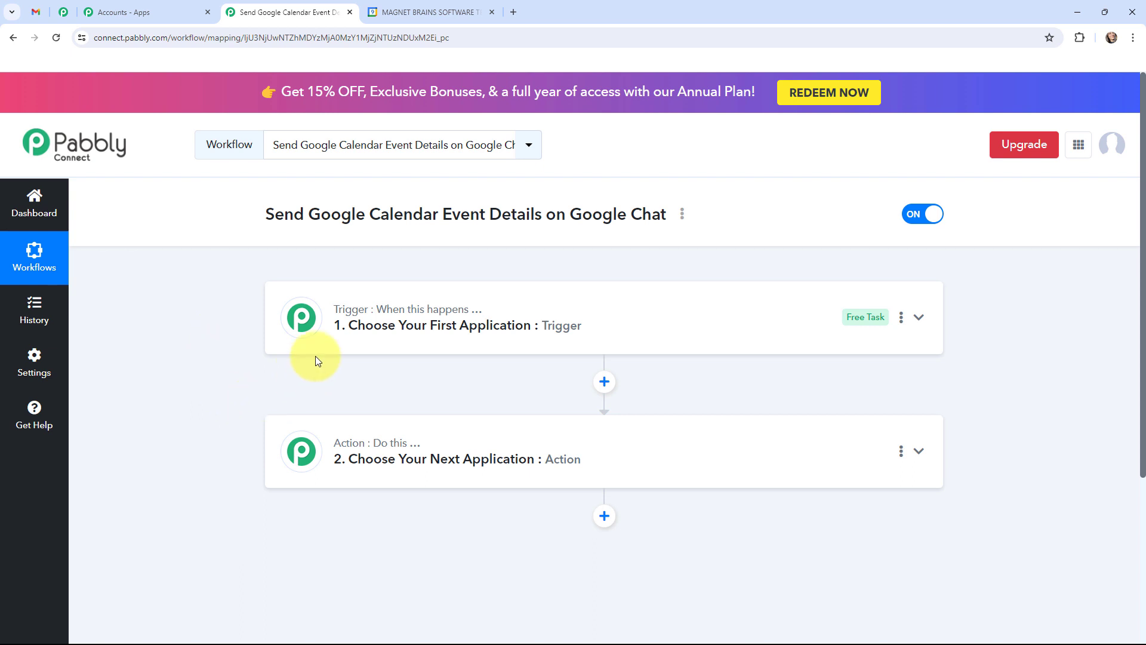
pyautogui.moveTo(358, 454)
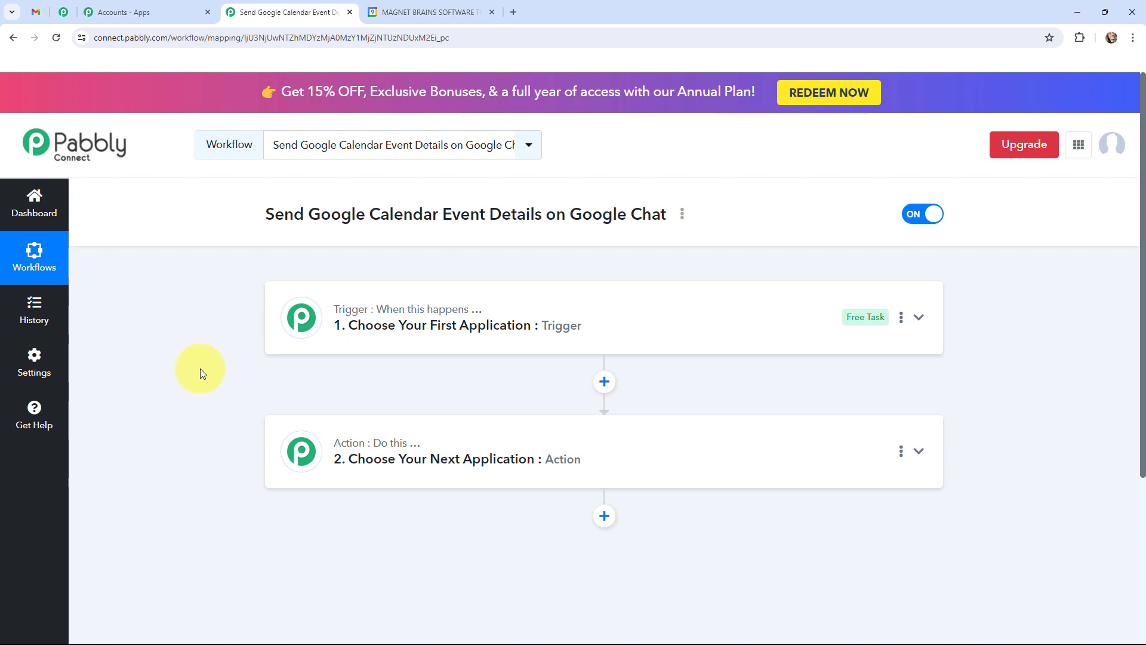
pyautogui.click(396, 7)
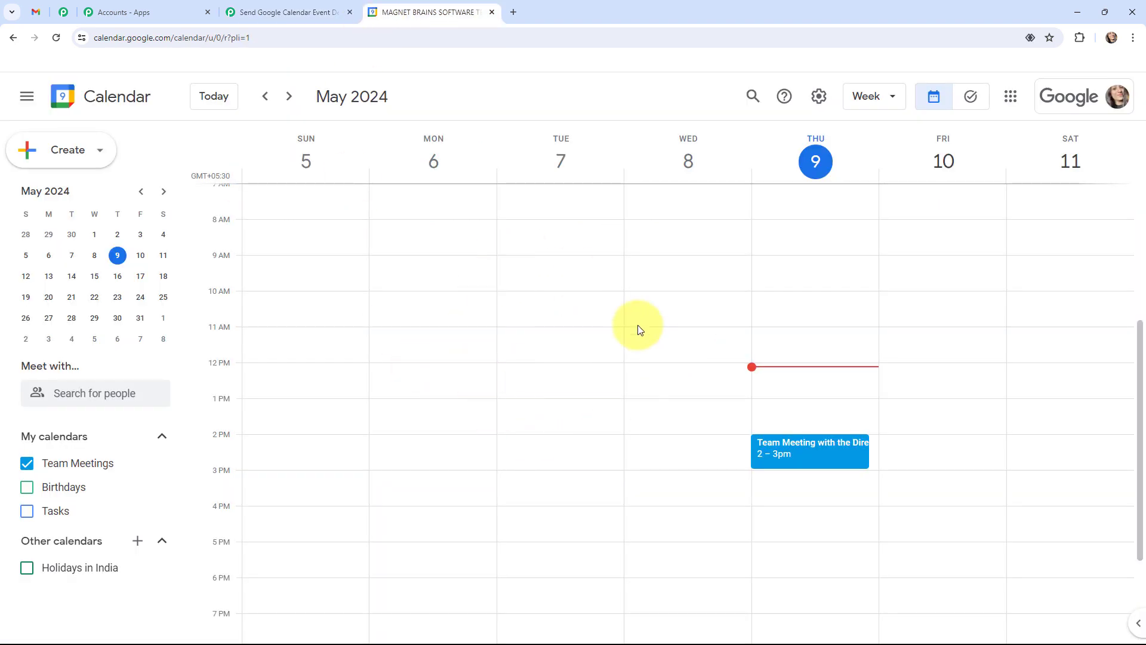
pyautogui.click(33, 9)
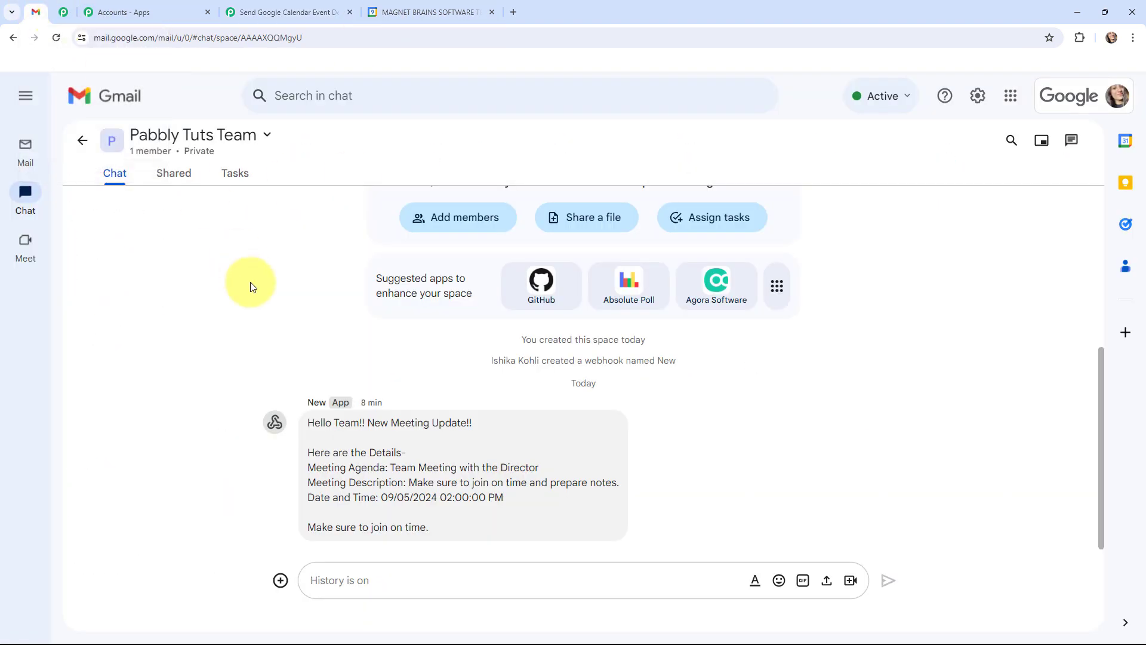
pyautogui.click(257, 9)
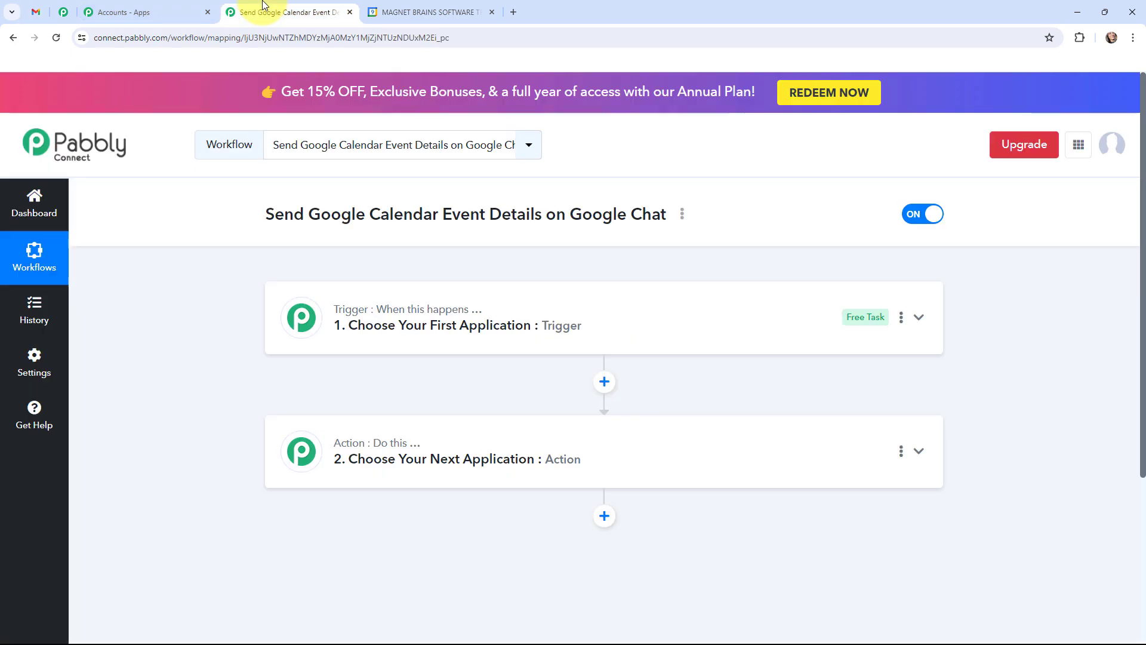
# Step: Set the workflow's trigger to the Google Calendar app with the New Event trigger event
pyautogui.click(311, 305)
pyautogui.click(323, 403)
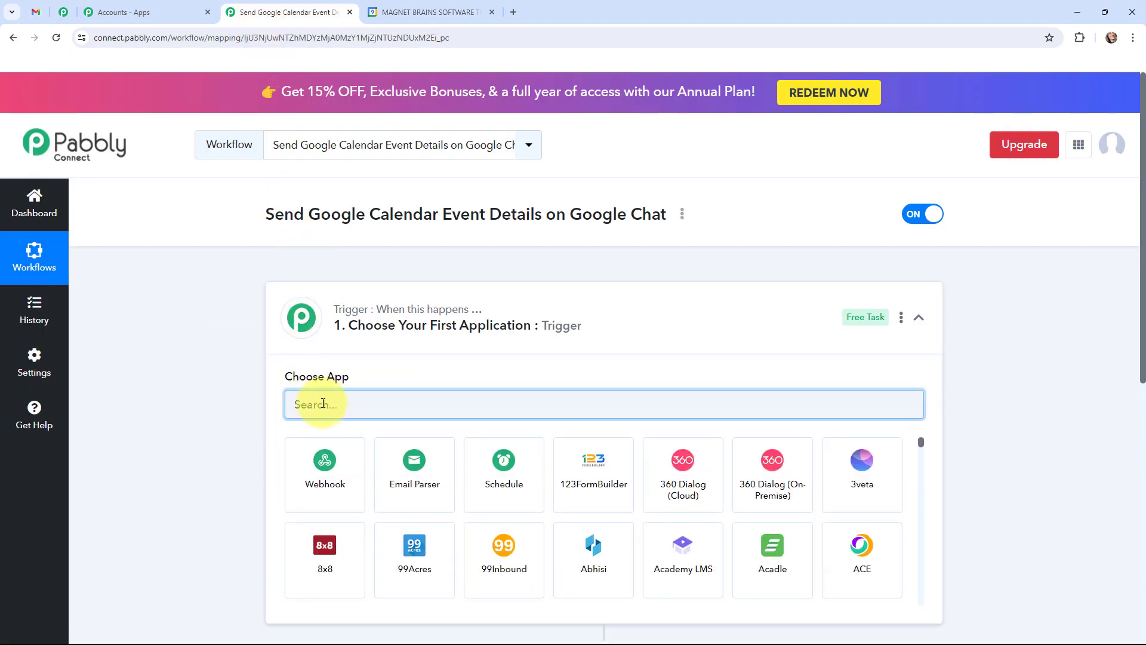
pyautogui.write('google c')
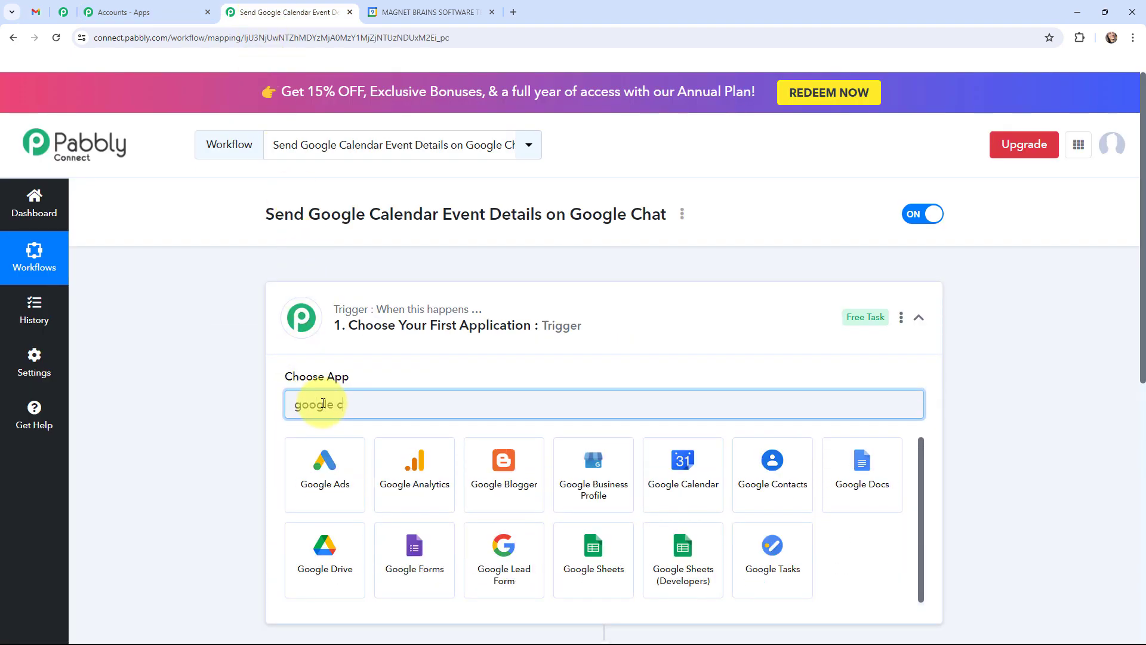
pyautogui.write('a')
pyautogui.click(313, 471)
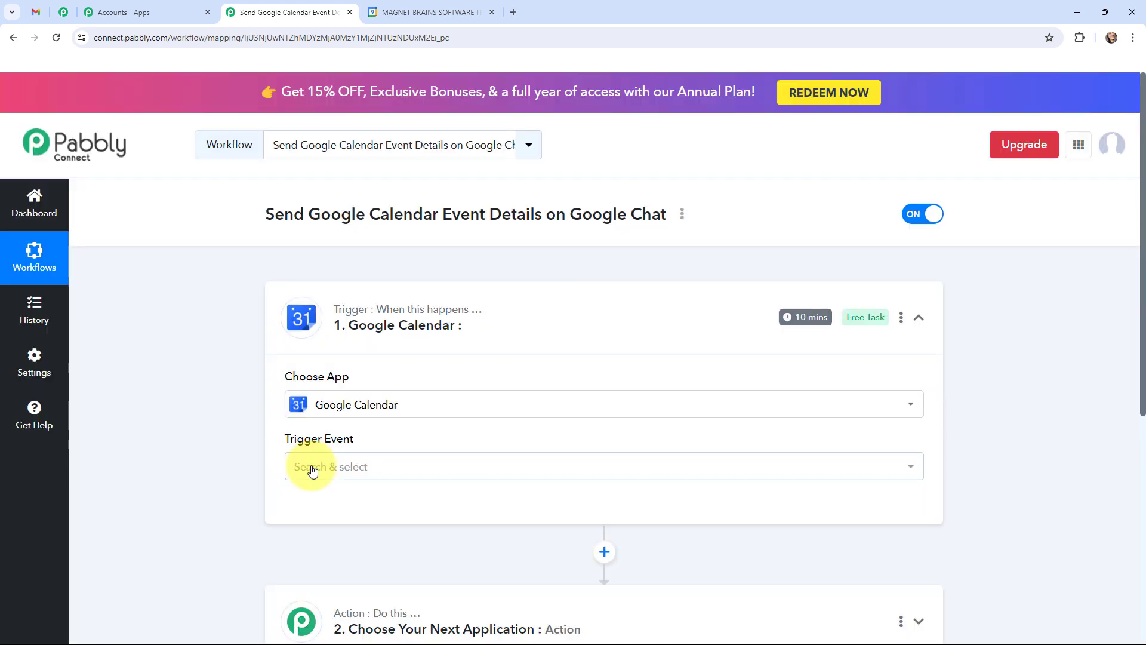
pyautogui.click(307, 466)
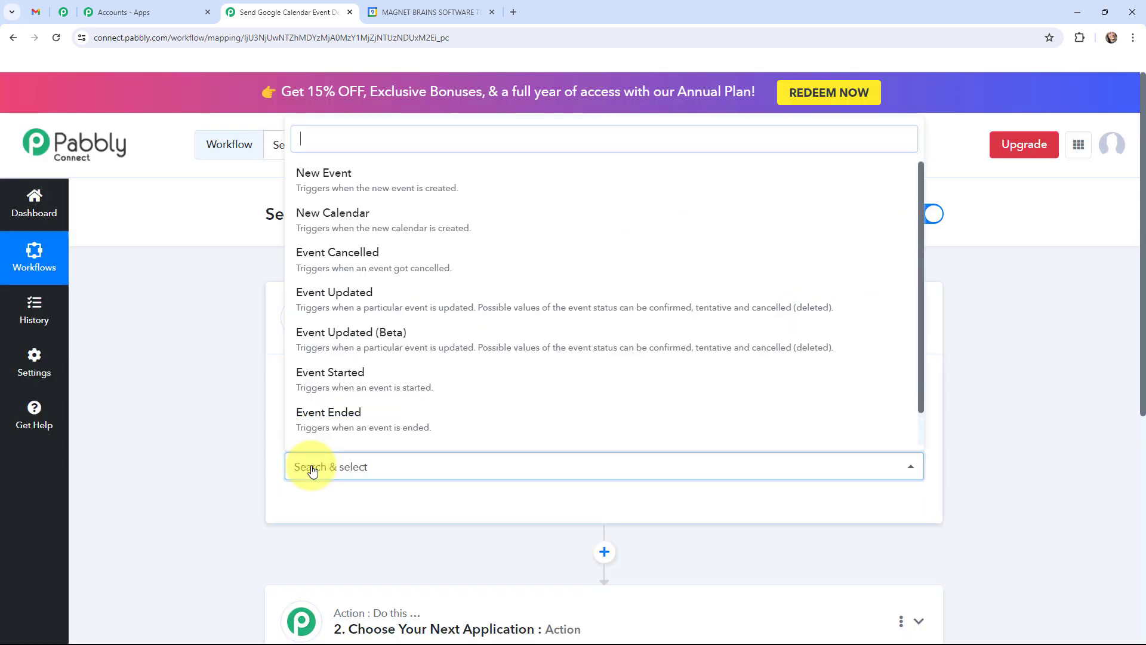
pyautogui.click(329, 175)
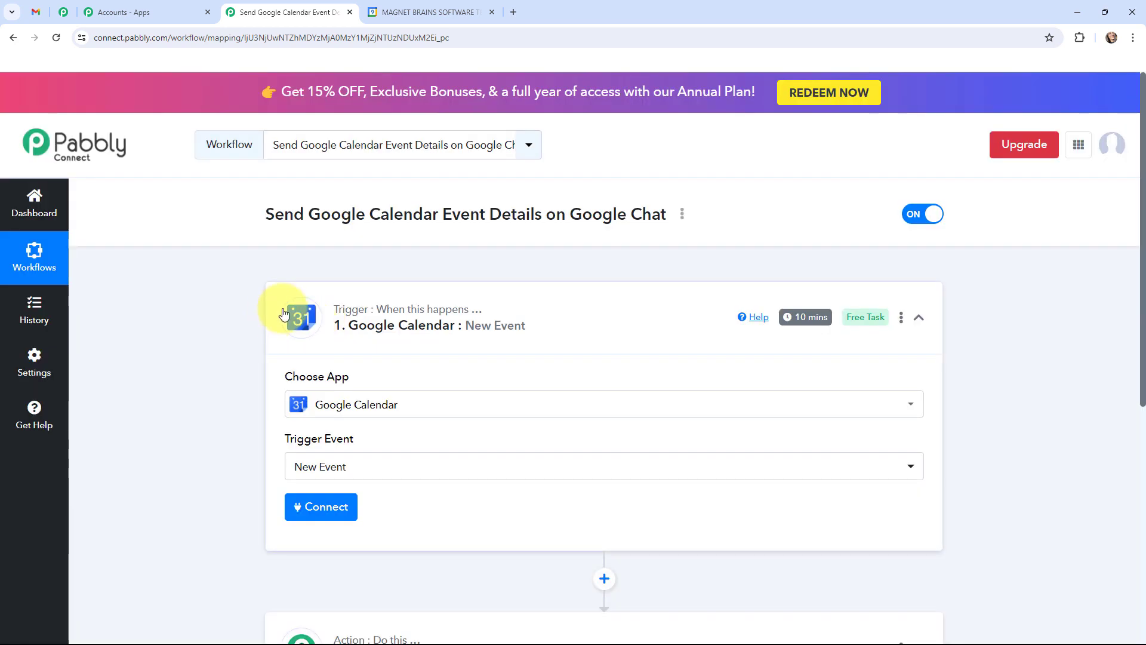
# Step: Set the workflow's action to the Google Chat Hangout app with the Create Message action event, and collapse both steps
pyautogui.click(285, 314)
pyautogui.click(299, 435)
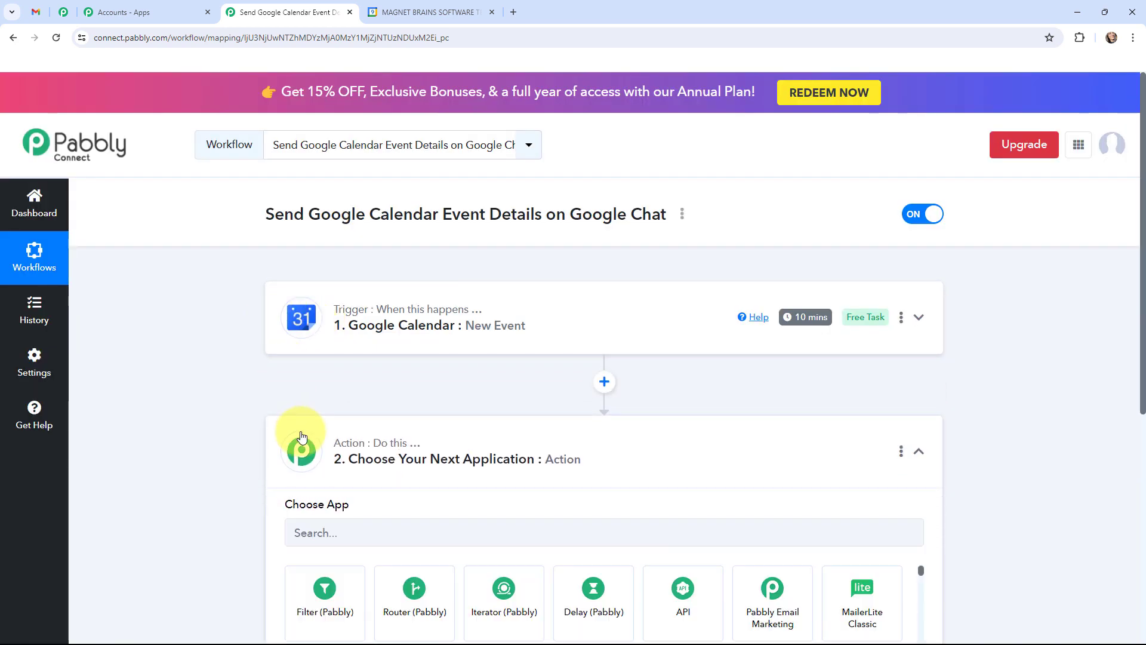
pyautogui.scroll(-3, 223, 345)
pyautogui.scroll(-1, 225, 345)
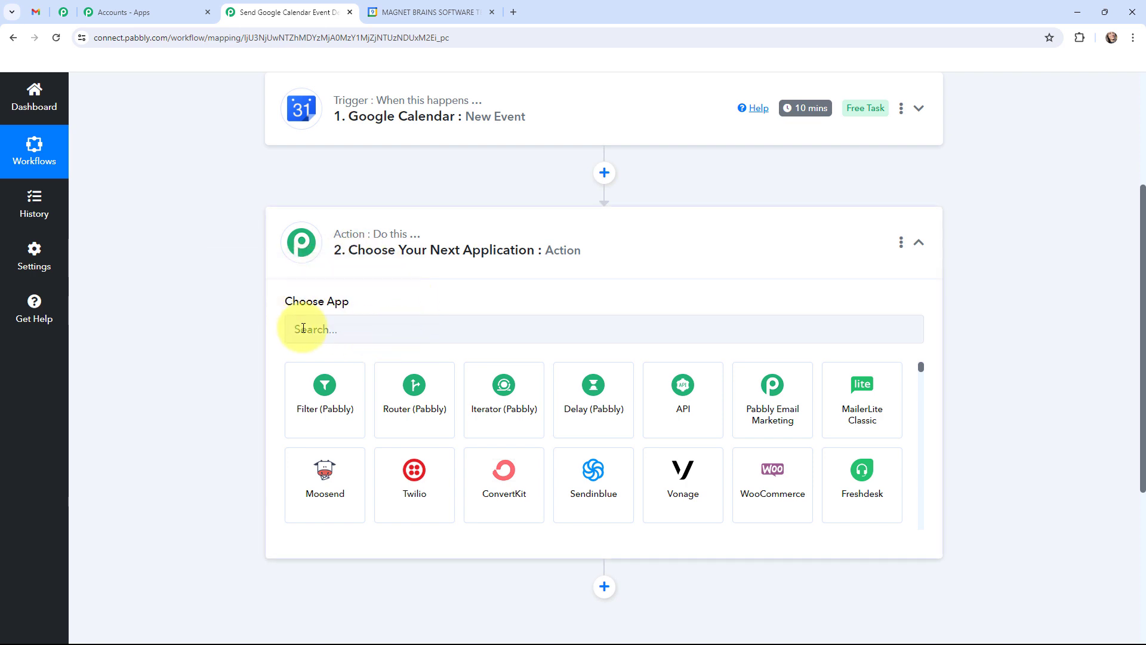
pyautogui.click(355, 330)
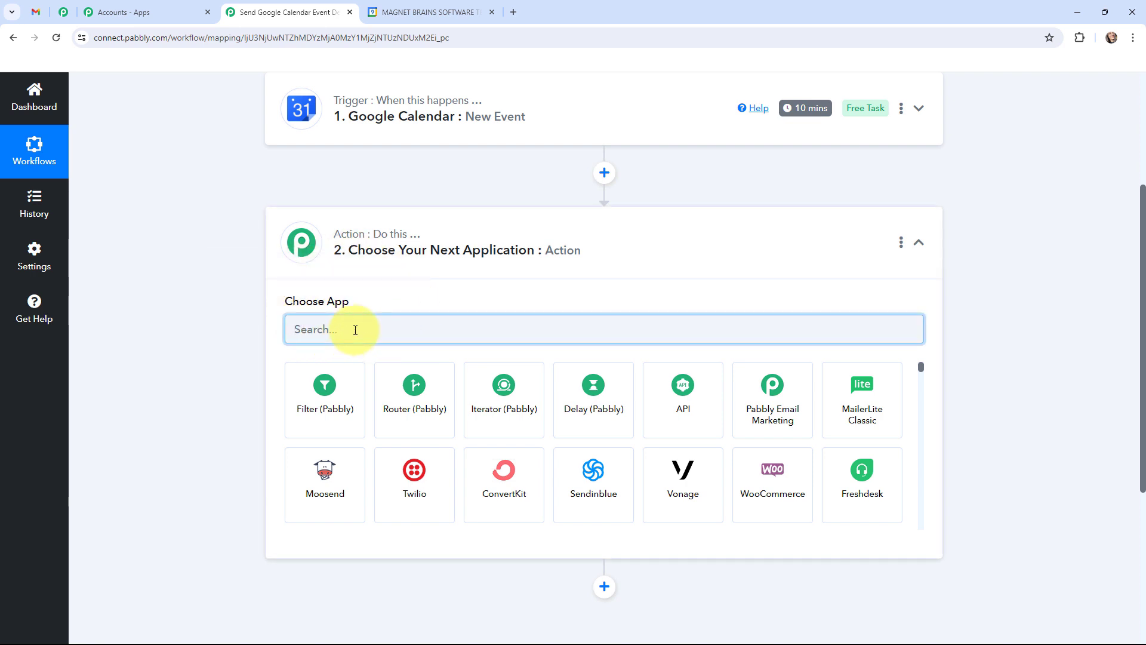
pyautogui.write('google chat')
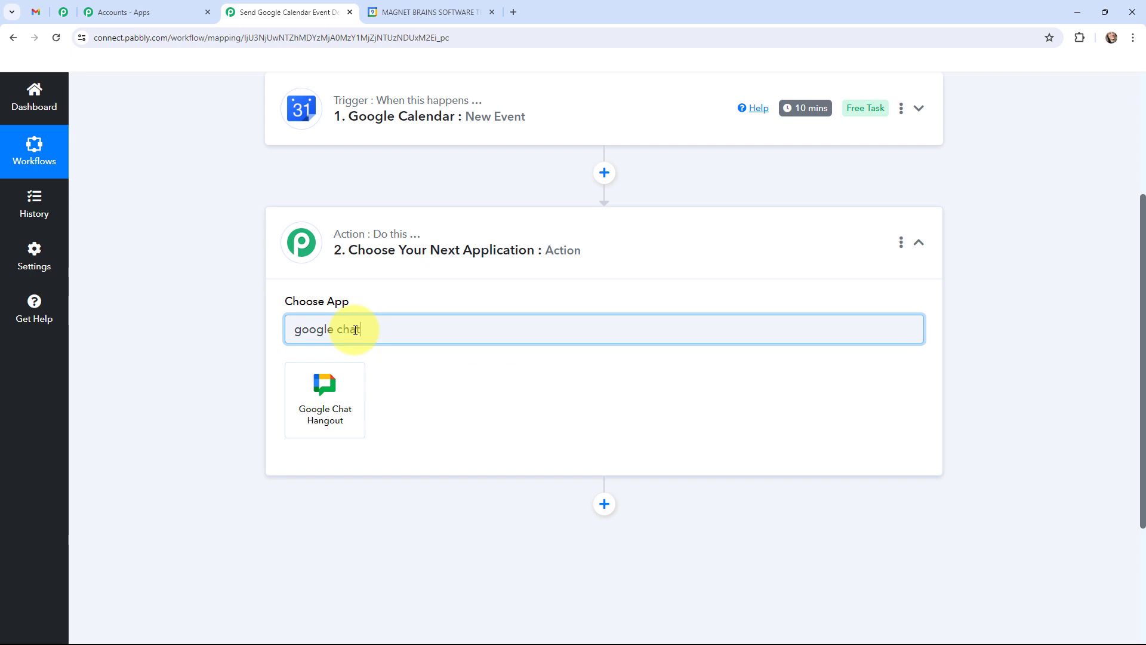
pyautogui.click(347, 391)
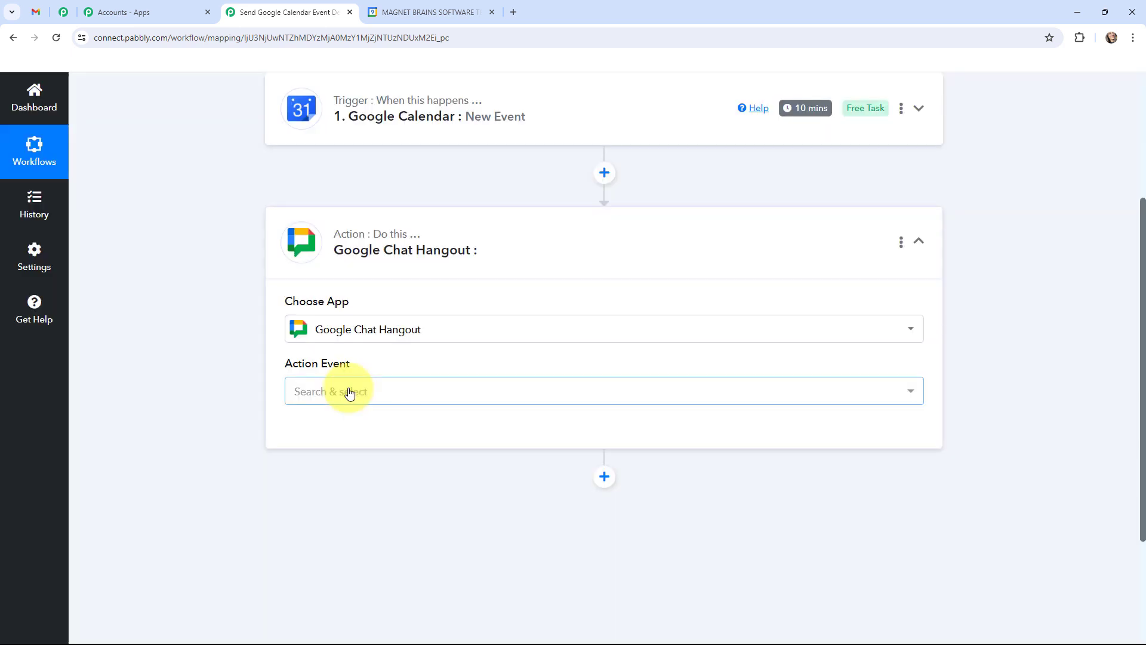
pyautogui.click(349, 392)
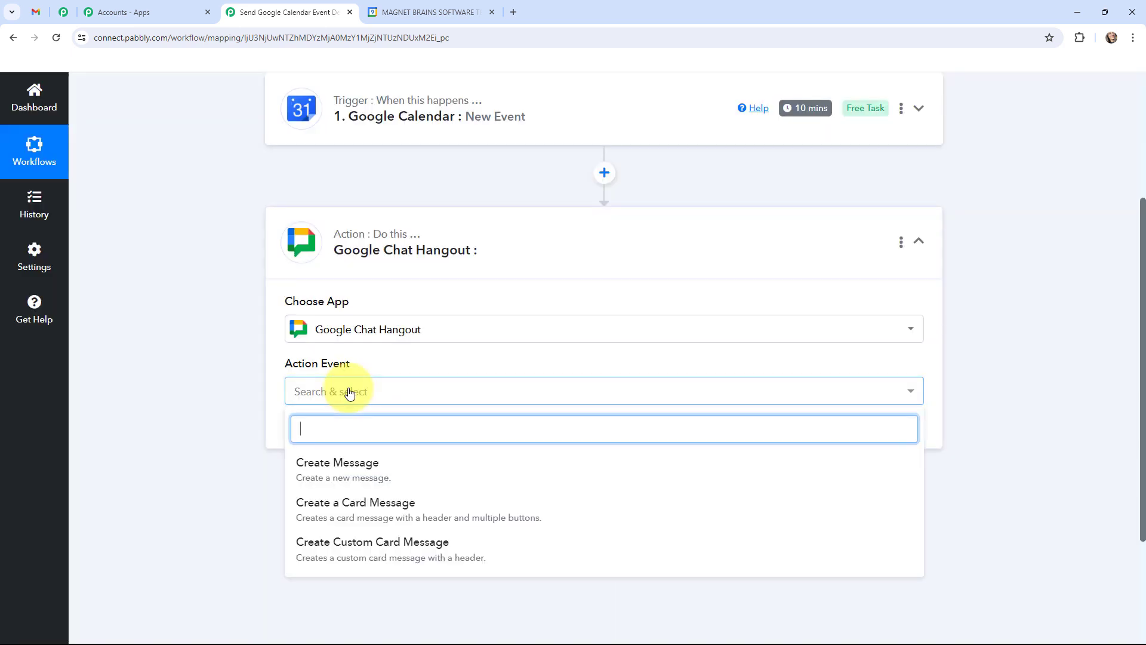
pyautogui.click(347, 473)
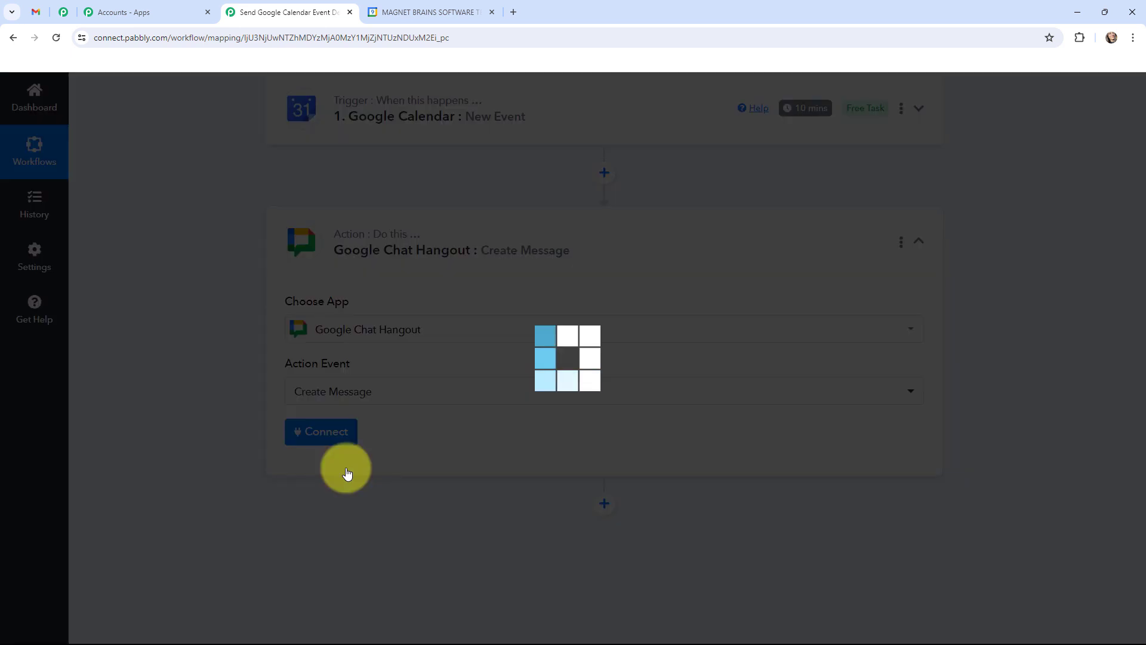
pyautogui.click(267, 234)
pyautogui.scroll(4, 191, 325)
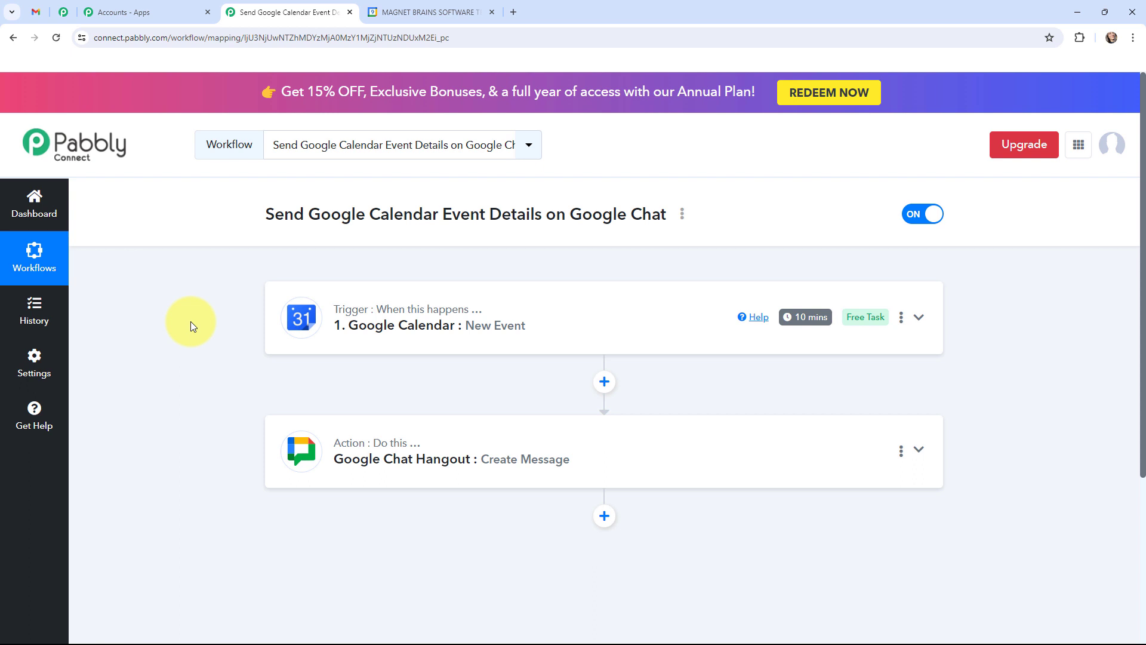
# Step: Connect a Google Calendar account to the trigger through a new connection, signing in with Google and allowing access
pyautogui.click(290, 309)
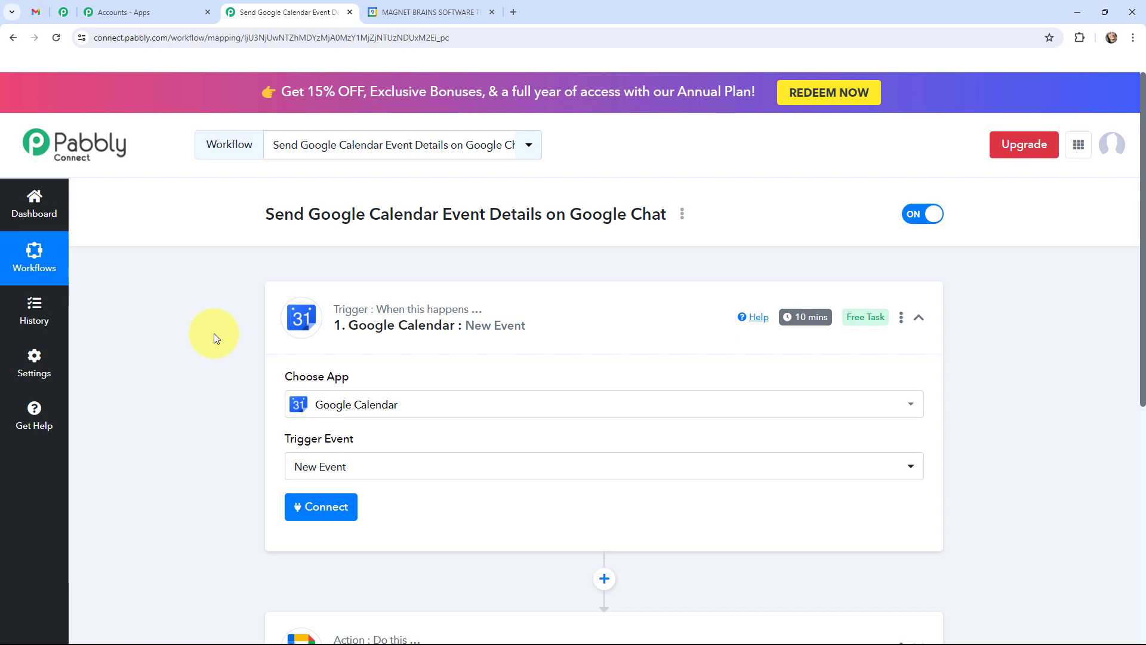
pyautogui.click(299, 515)
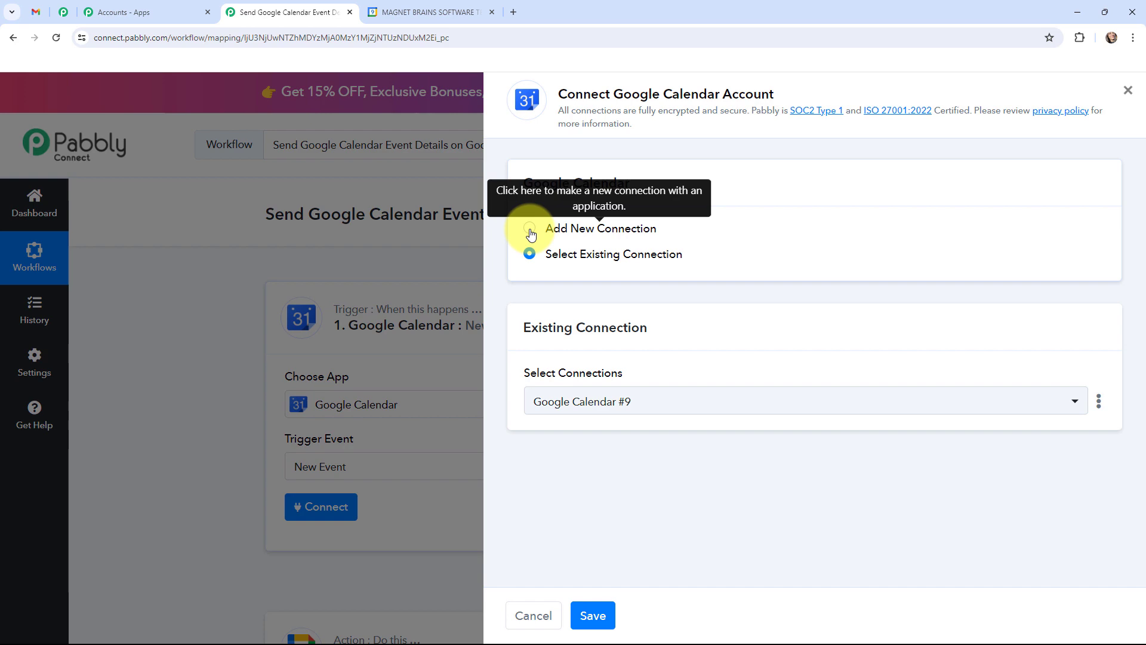
pyautogui.click(529, 230)
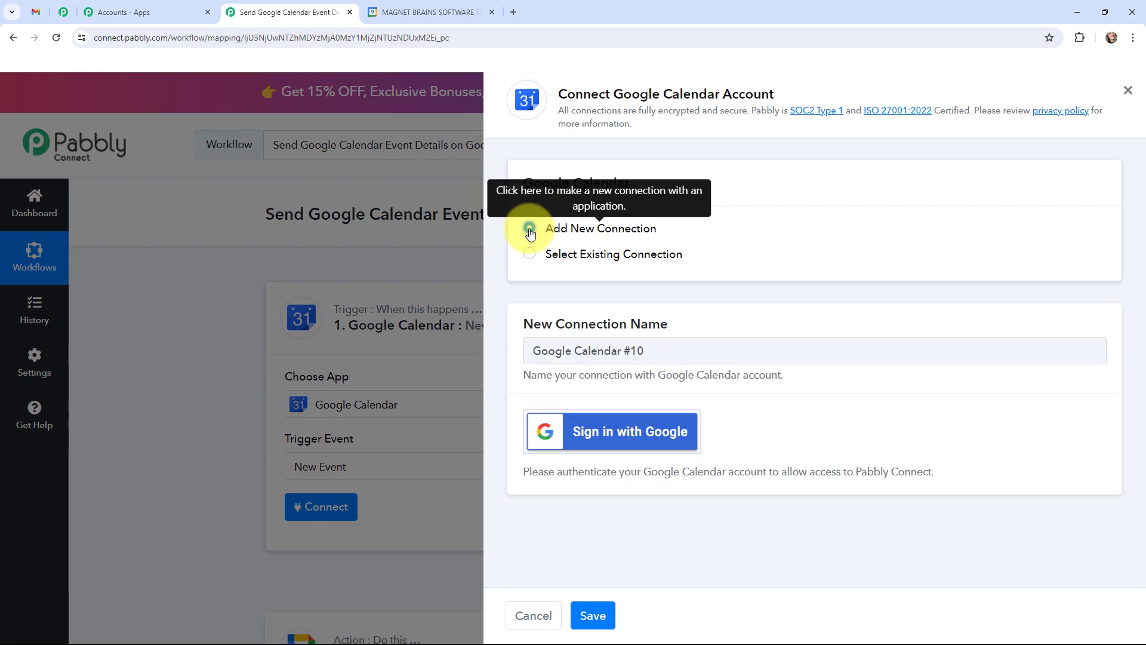
pyautogui.click(600, 438)
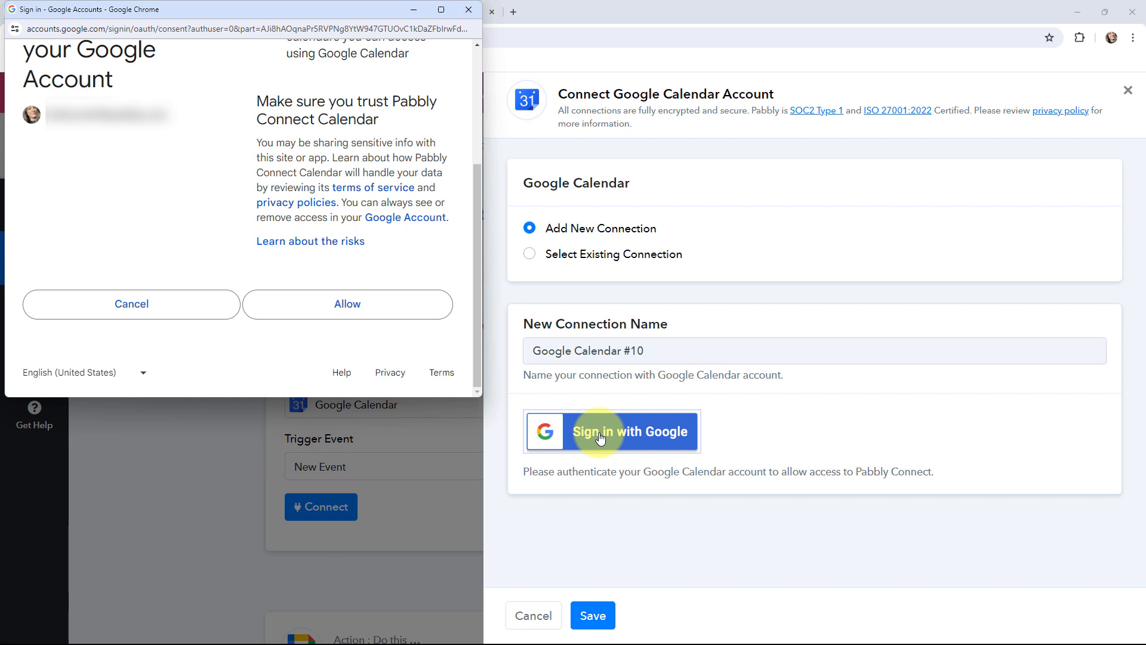
pyautogui.click(379, 317)
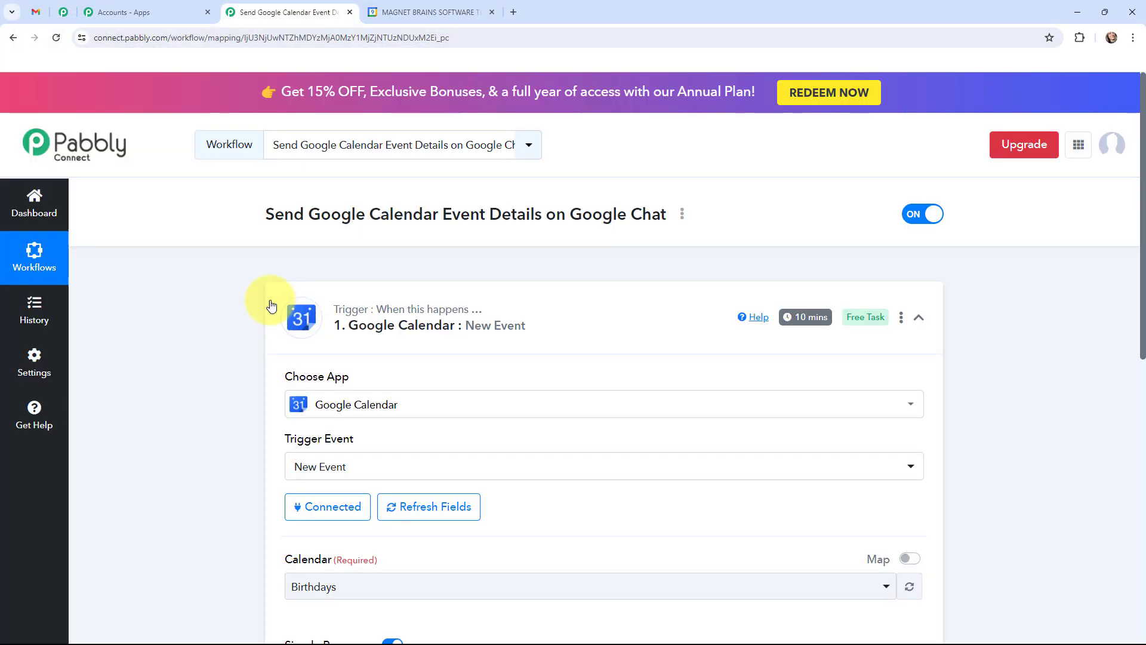
# Step: Examine the Google Calendar trigger's polling time, calendar setting and test request option
pyautogui.scroll(-1, 209, 284)
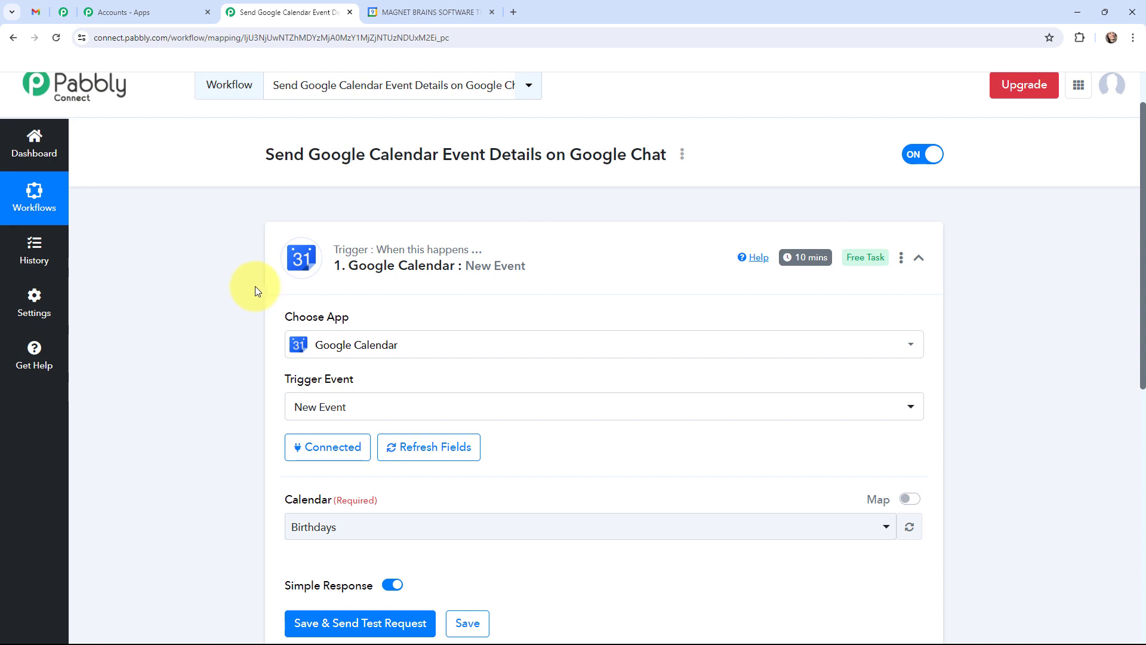
pyautogui.moveTo(793, 262)
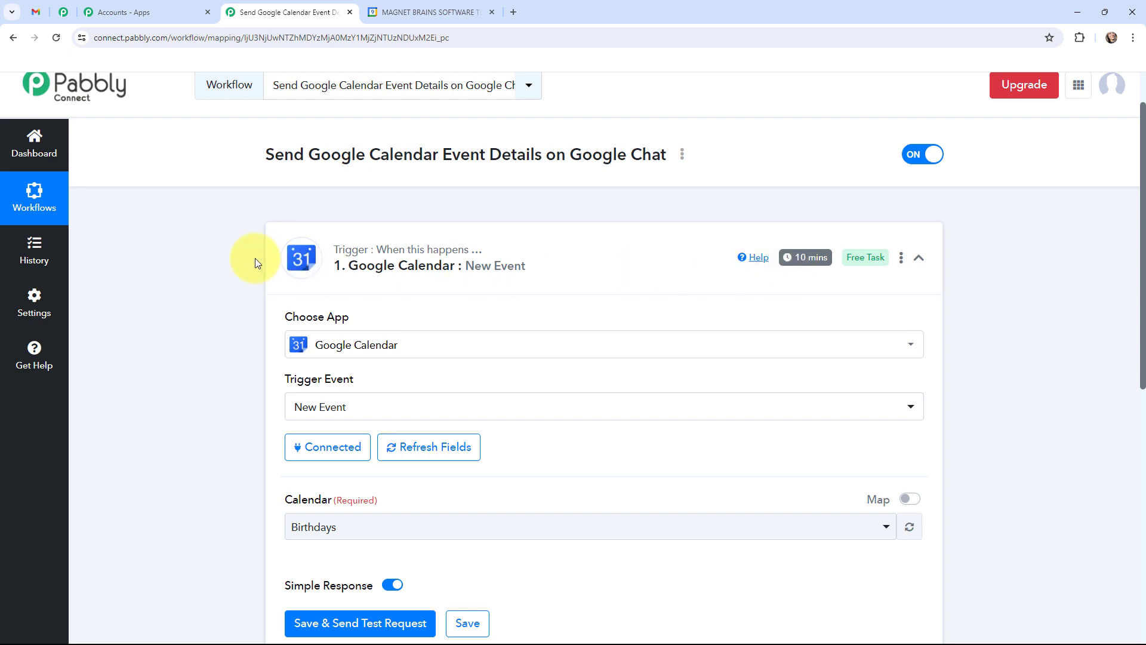
pyautogui.scroll(-3, 255, 257)
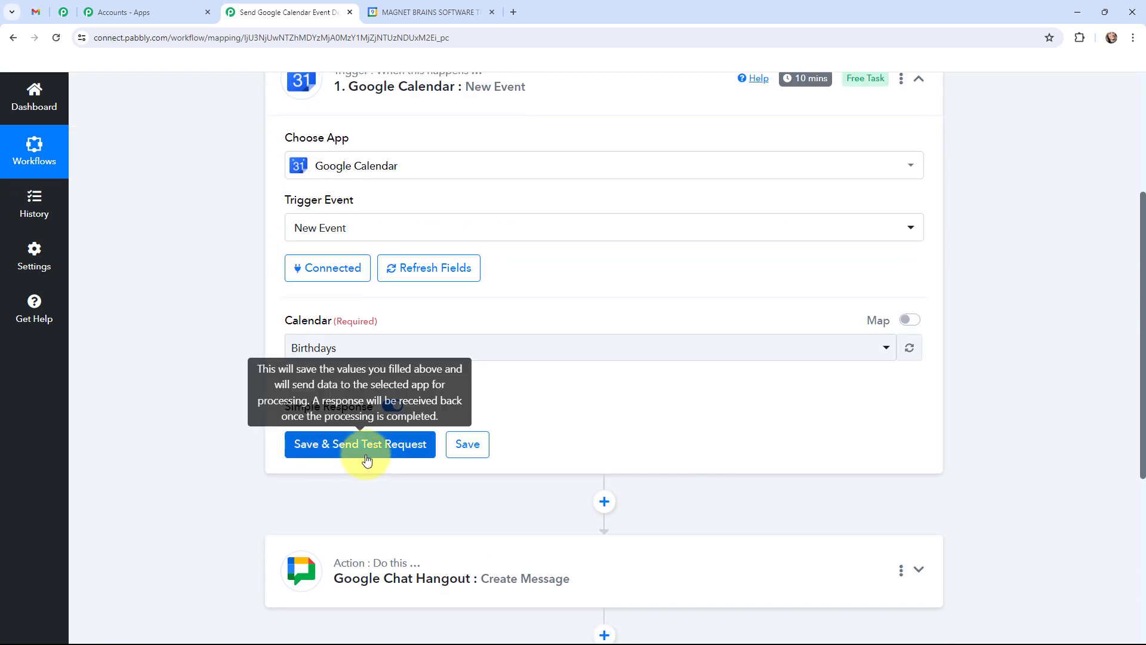
pyautogui.scroll(1, 207, 377)
pyautogui.scroll(2, 203, 371)
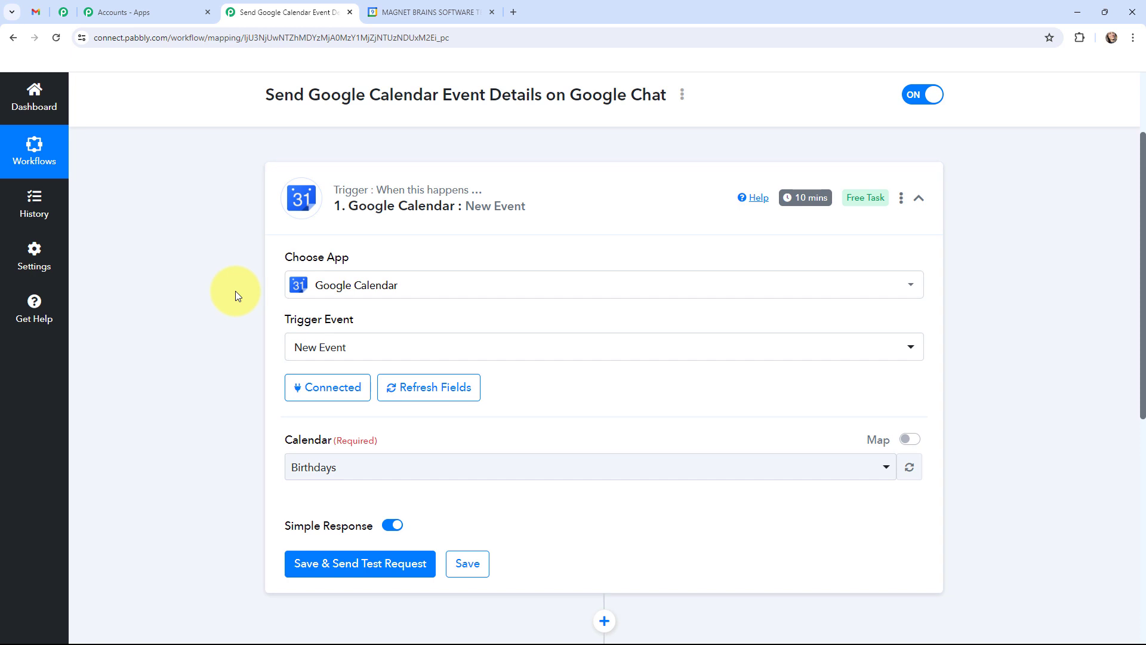
# Step: Set the Google Calendar trigger's calendar to Team Meetings, checking the calendar names in Google Calendar
pyautogui.click(336, 469)
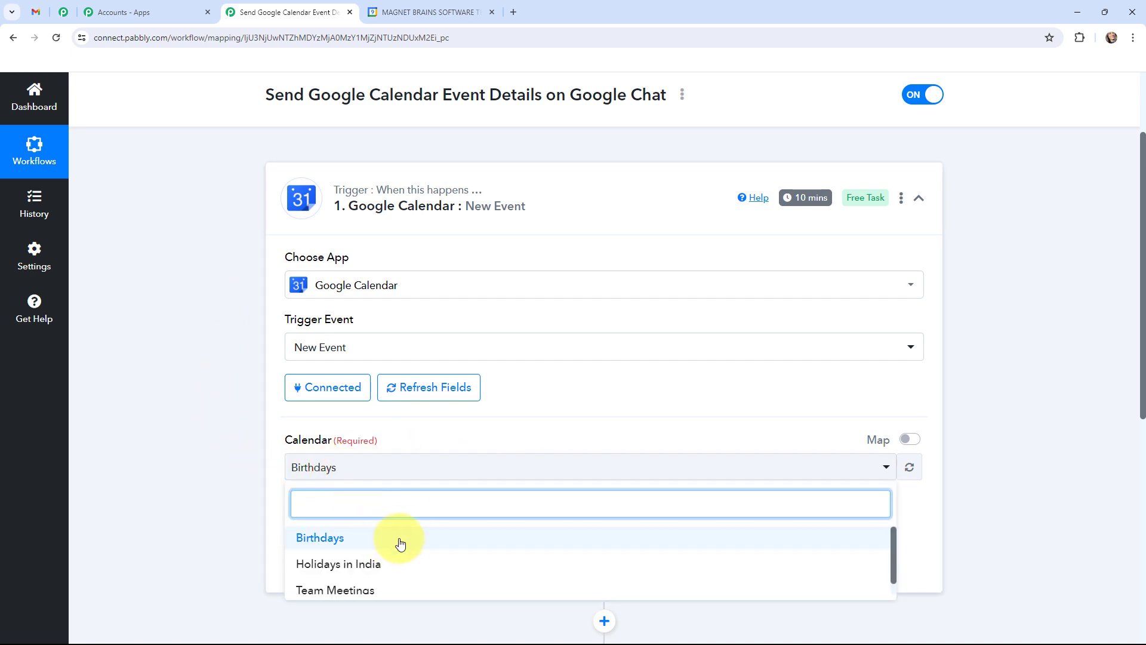
pyautogui.click(438, 2)
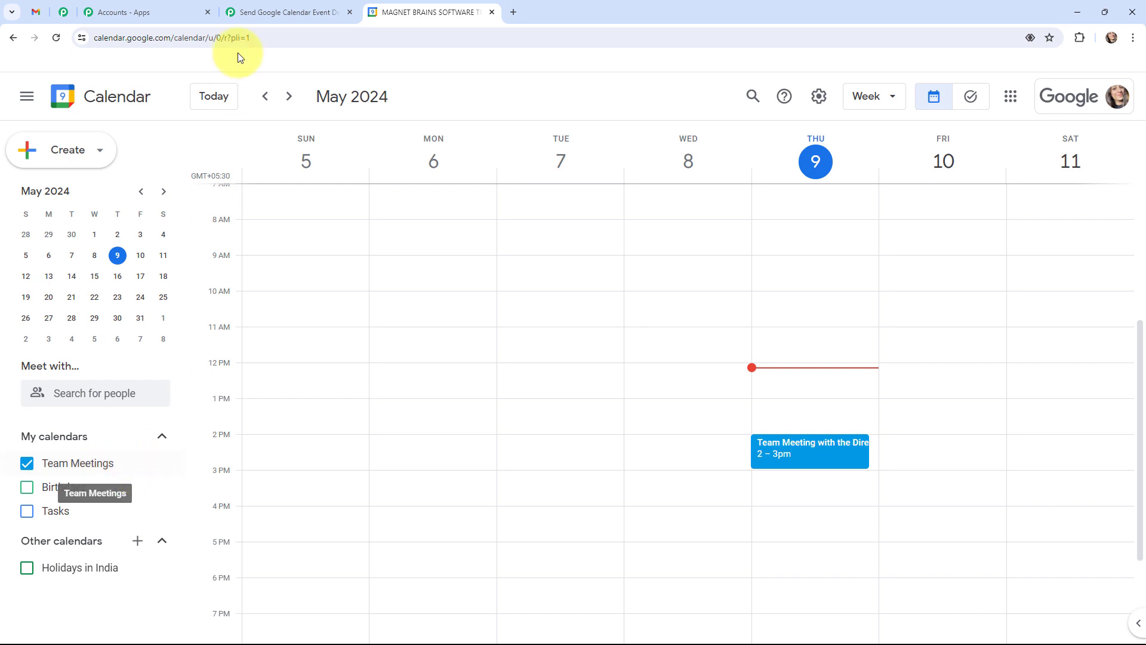
pyautogui.click(263, 12)
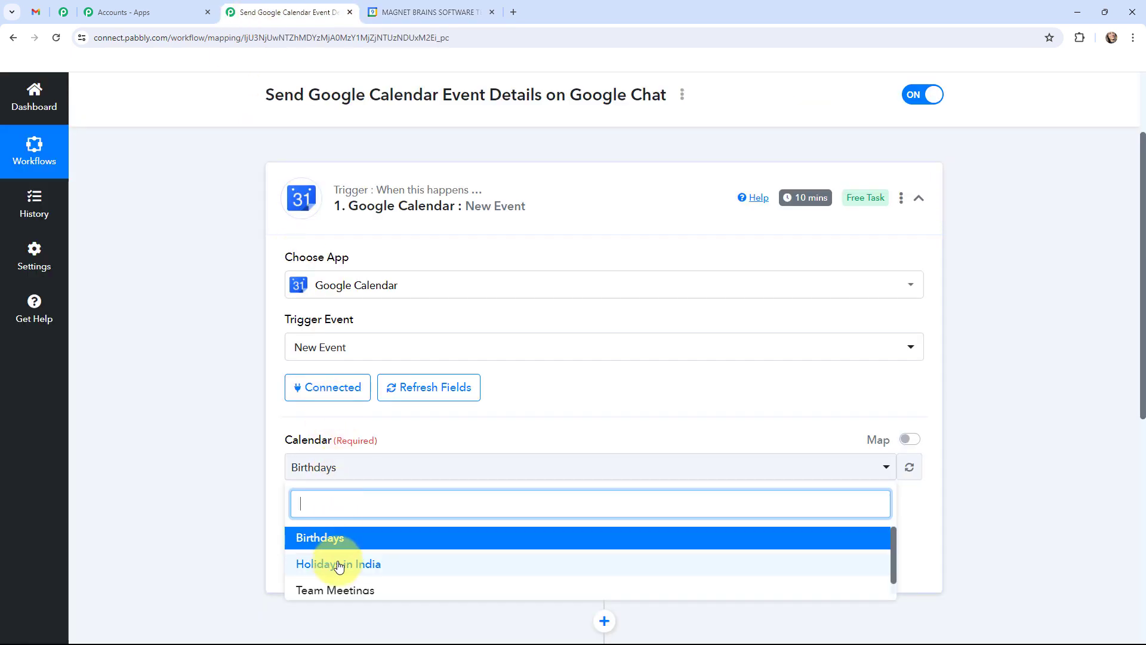
pyautogui.click(335, 590)
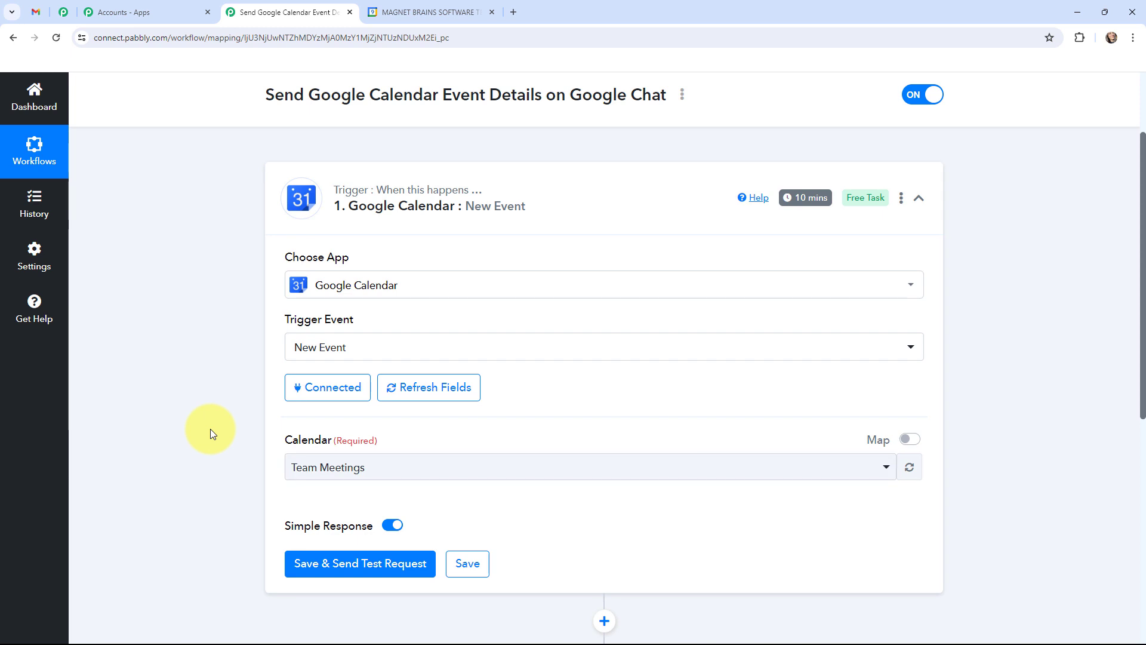
# Step: Switch to Google Calendar and start an event on Friday, May 10, 2:00pm to 3:00pm, titled "Meeting with The CEO"
pyautogui.click(442, 11)
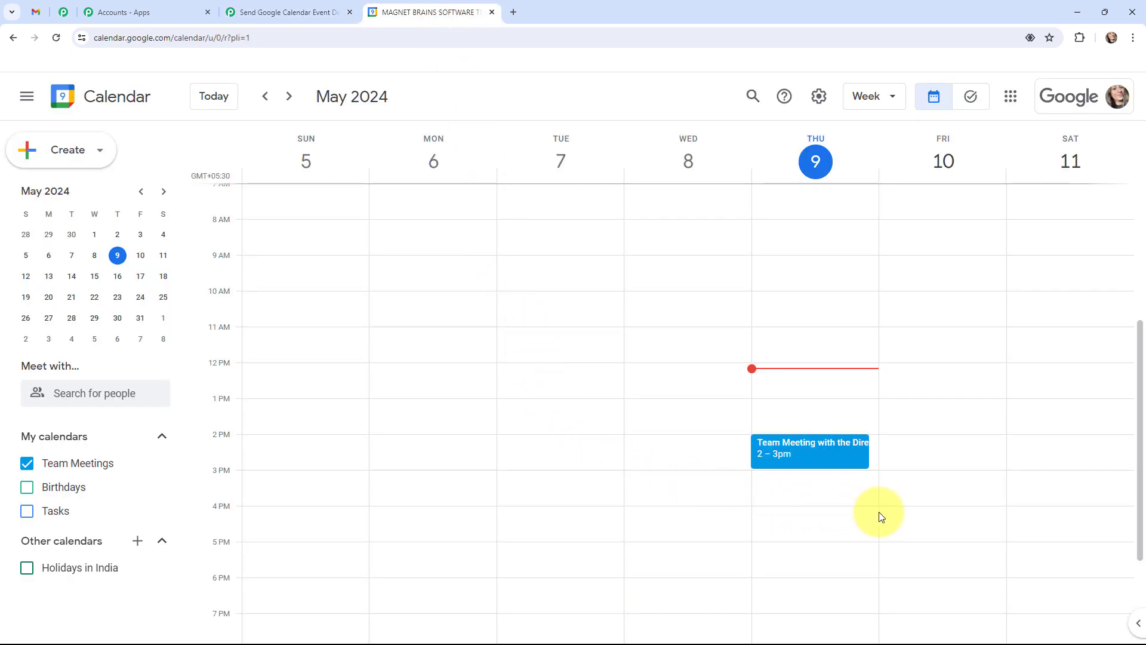
pyautogui.click(905, 452)
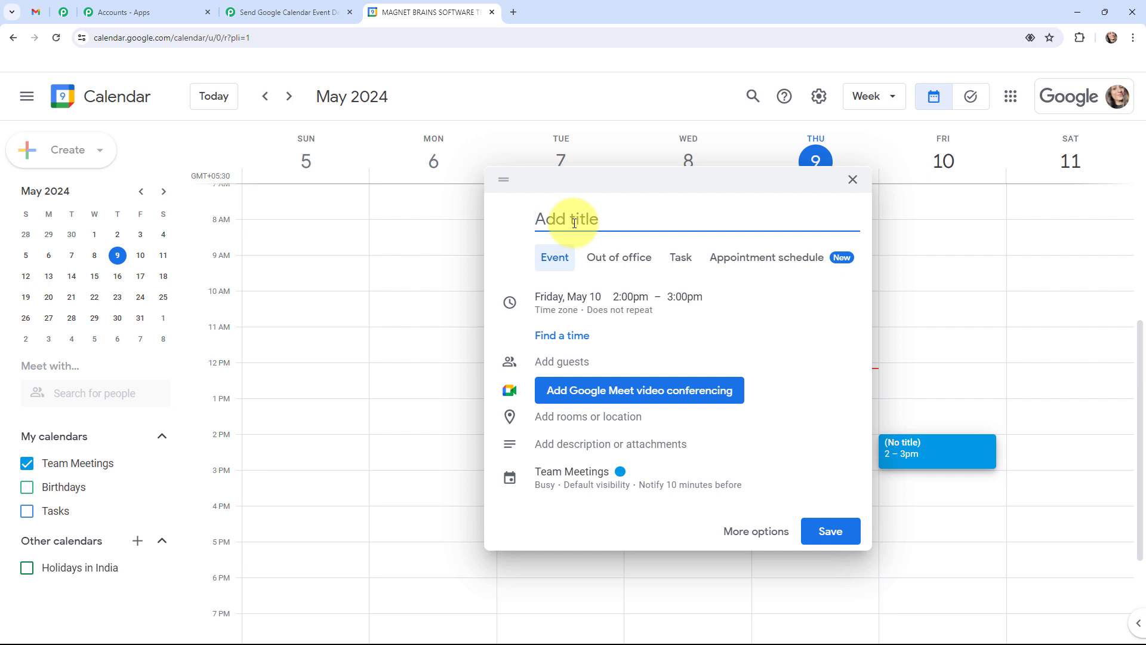
pyautogui.write('Meeting with The Ce')
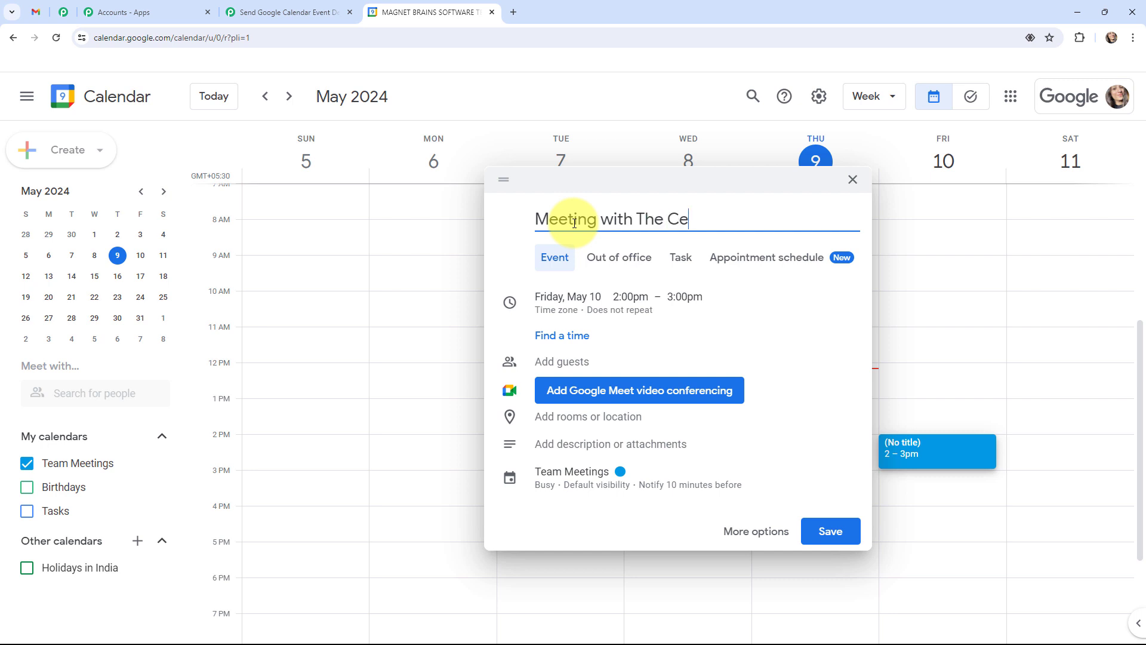
pyautogui.press('BackSpace')
pyautogui.write('EO')
# Step: Add the description "Make sure to join on time and prepare notes" to the new event and save it
pyautogui.click(589, 445)
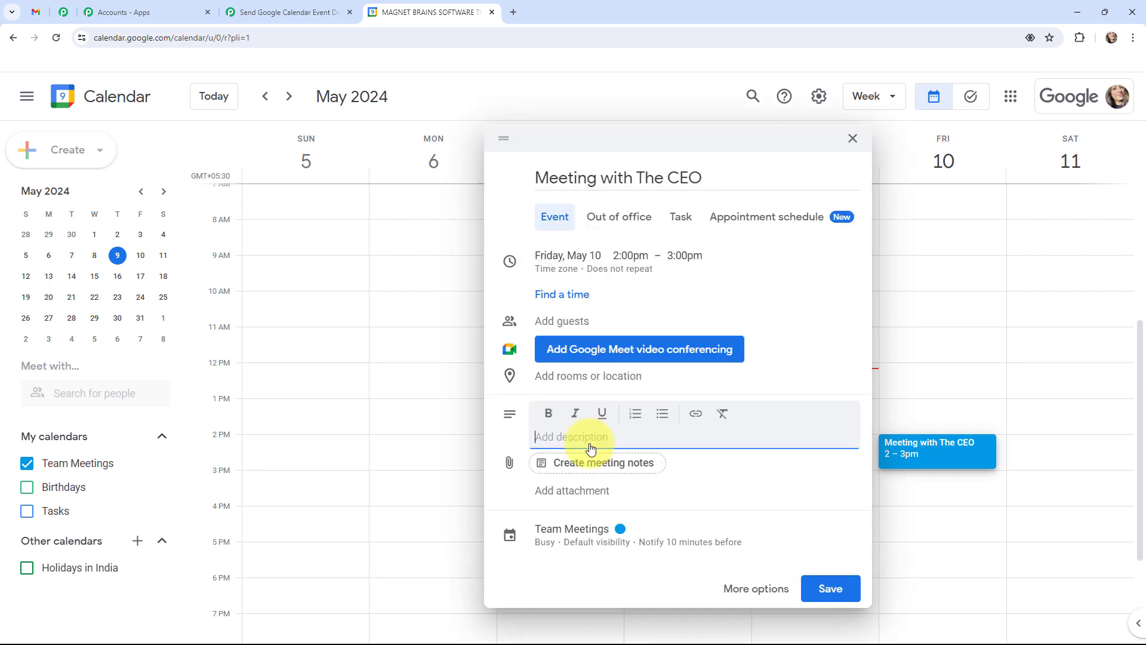
pyautogui.write('Make sure to join on time and pr')
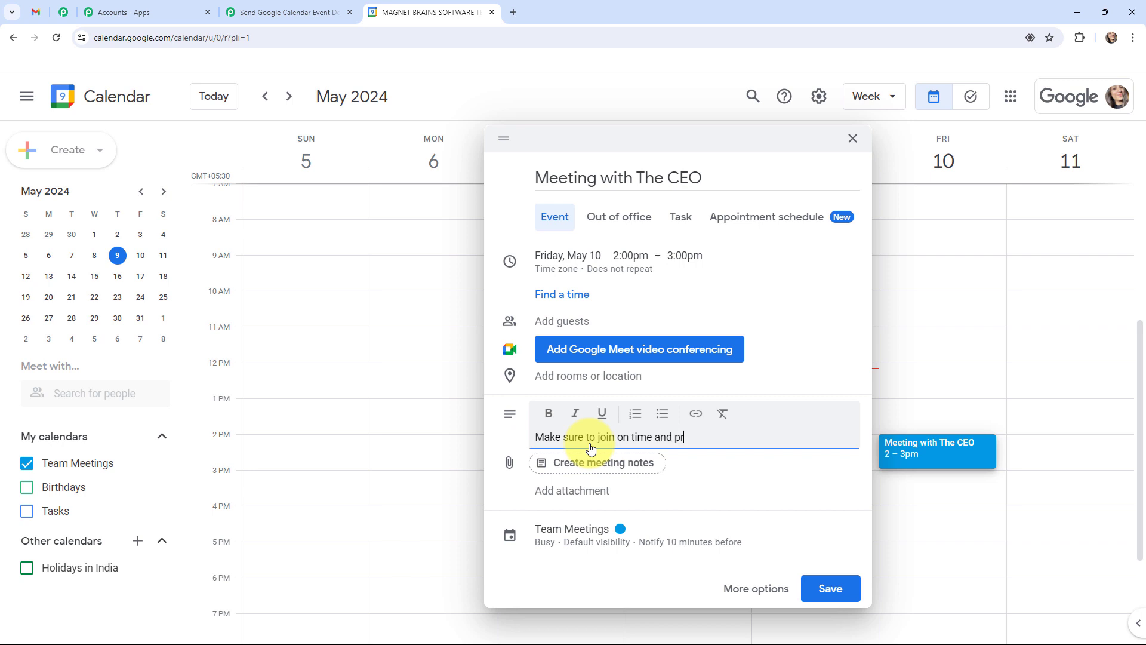
pyautogui.write('epare notes')
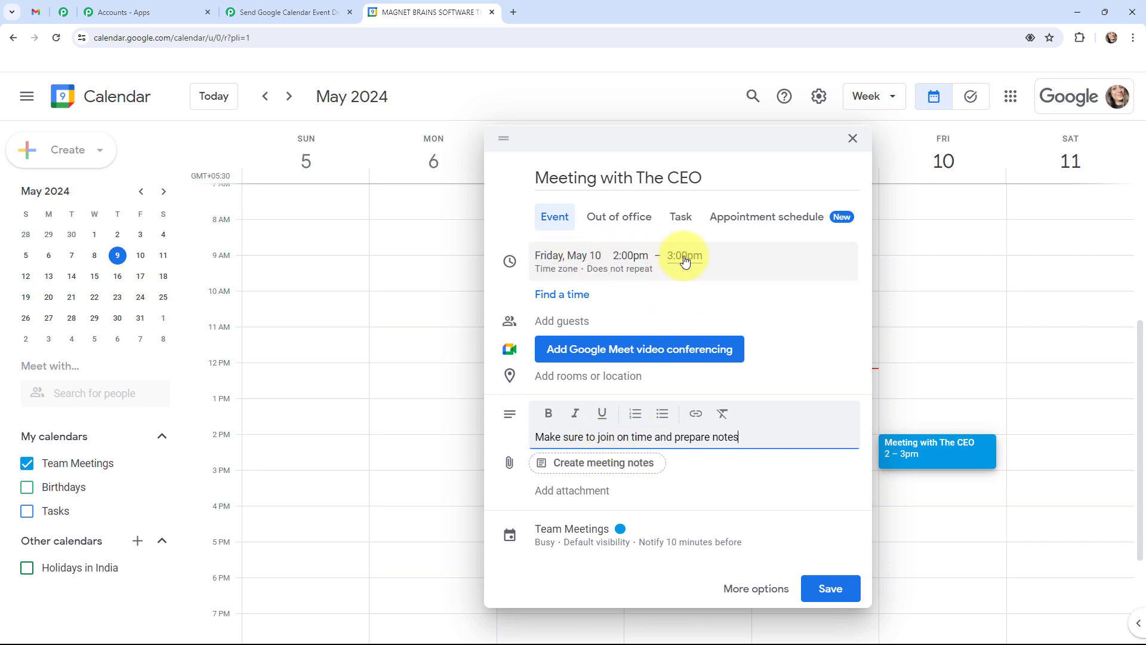
pyautogui.click(827, 590)
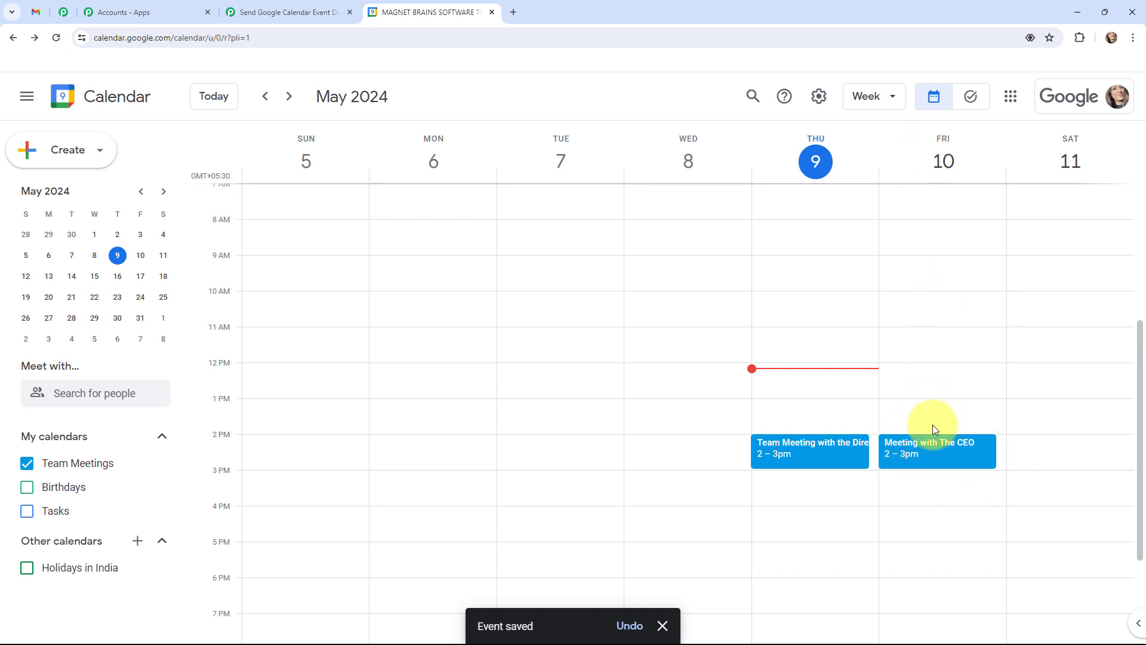
# Step: Return to the Pabbly Connect workflow, then save the Google Calendar trigger and send a test request to capture the new event
pyautogui.click(261, 7)
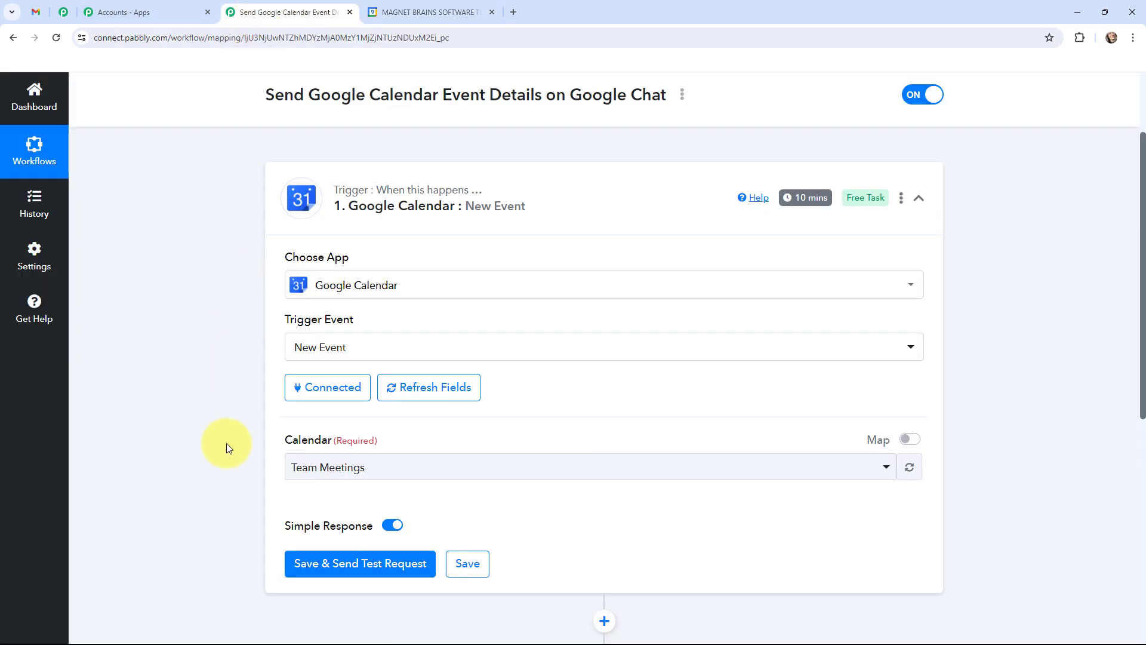
pyautogui.click(364, 563)
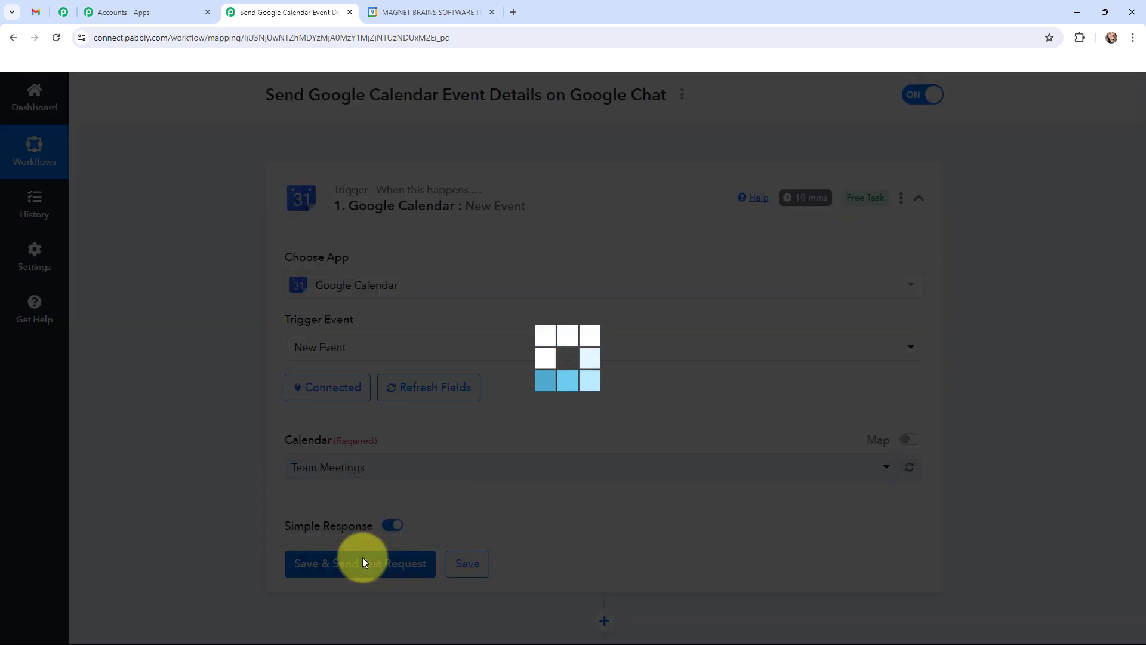
pyautogui.scroll(-6, 589, 332)
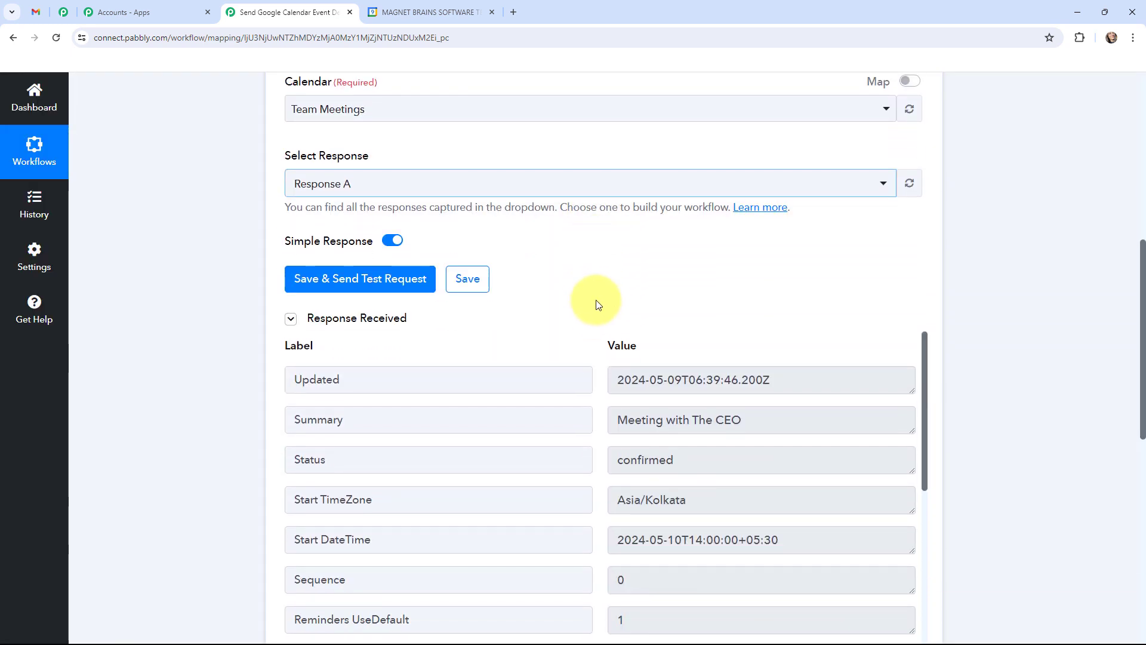
pyautogui.scroll(-1, 599, 275)
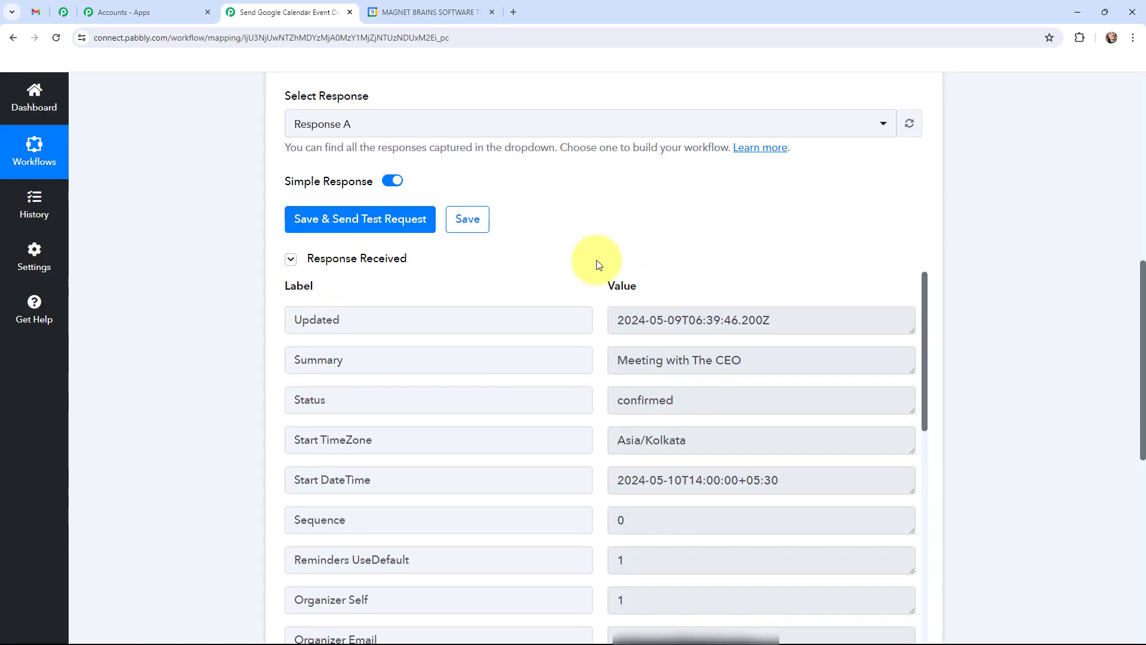
# Step: Examine the trigger's received response for the event's summary, date and time, and description
pyautogui.moveTo(614, 362); pyautogui.dragTo(745, 359)
pyautogui.click(599, 382)
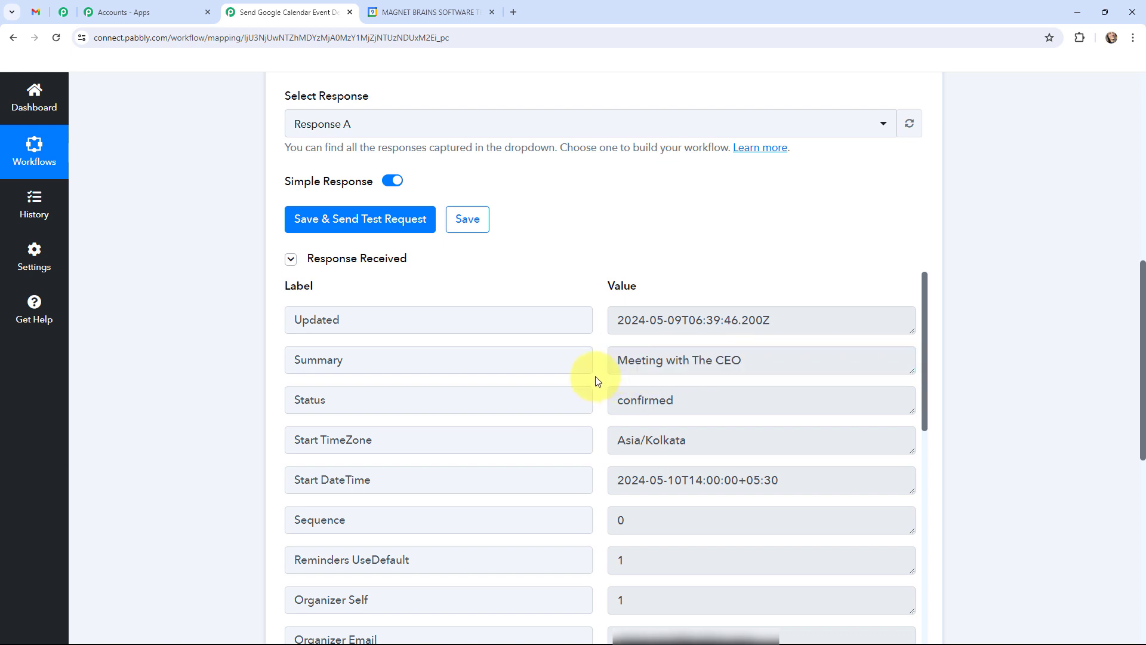
pyautogui.scroll(-3, 593, 398)
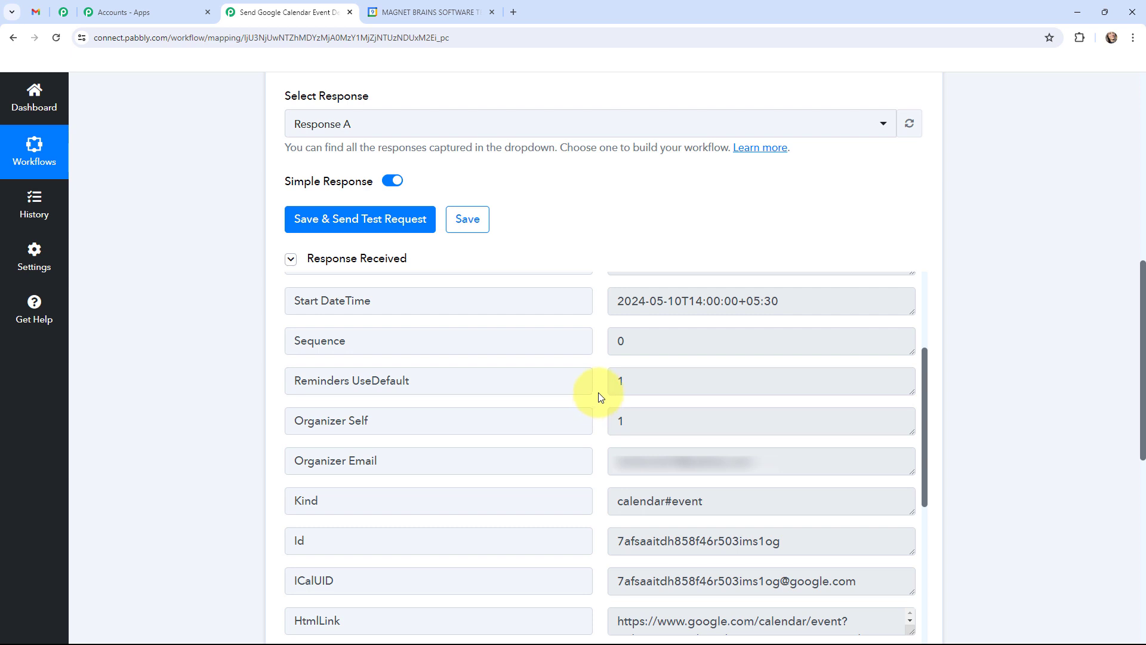
pyautogui.scroll(-5, 598, 392)
pyautogui.moveTo(615, 378); pyautogui.dragTo(897, 377)
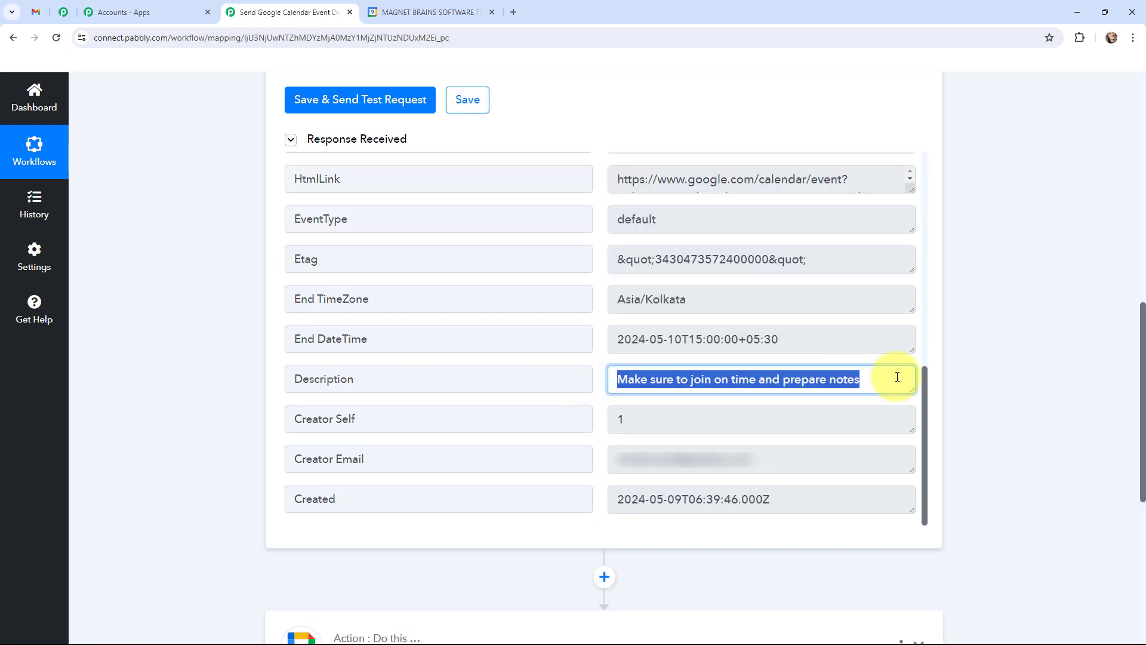
pyautogui.click(1010, 380)
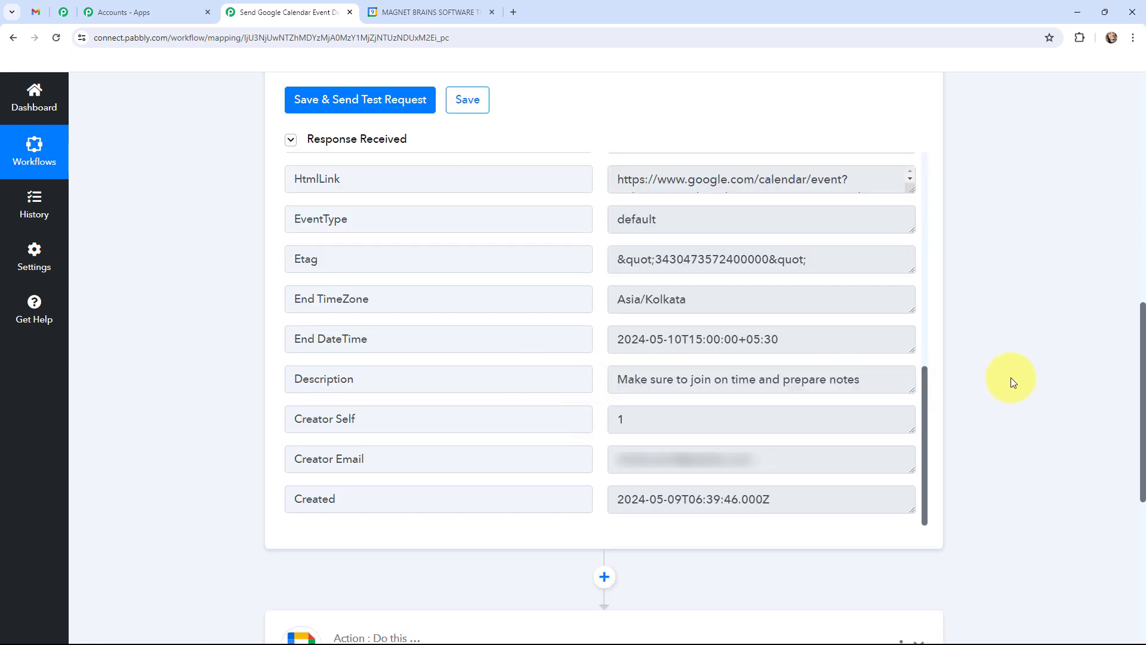
pyautogui.scroll(2, 144, 316)
pyautogui.scroll(9, 144, 316)
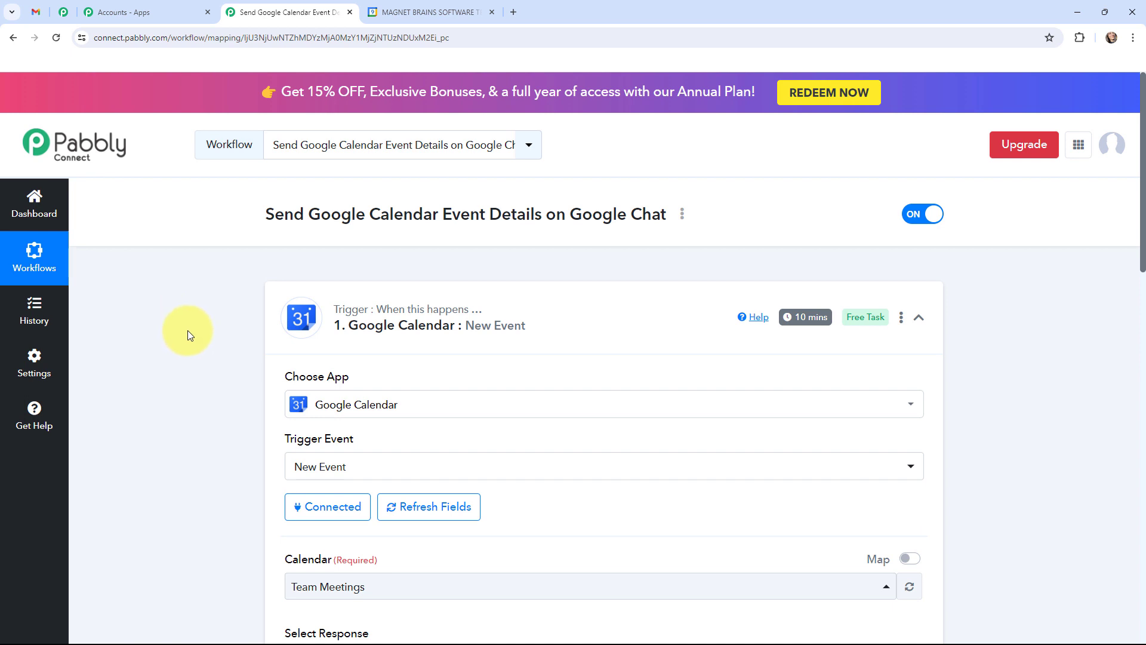
# Step: Collapse the trigger, expand the Google Chat Hangout action and connect it to show its webhook and message fields
pyautogui.click(291, 314)
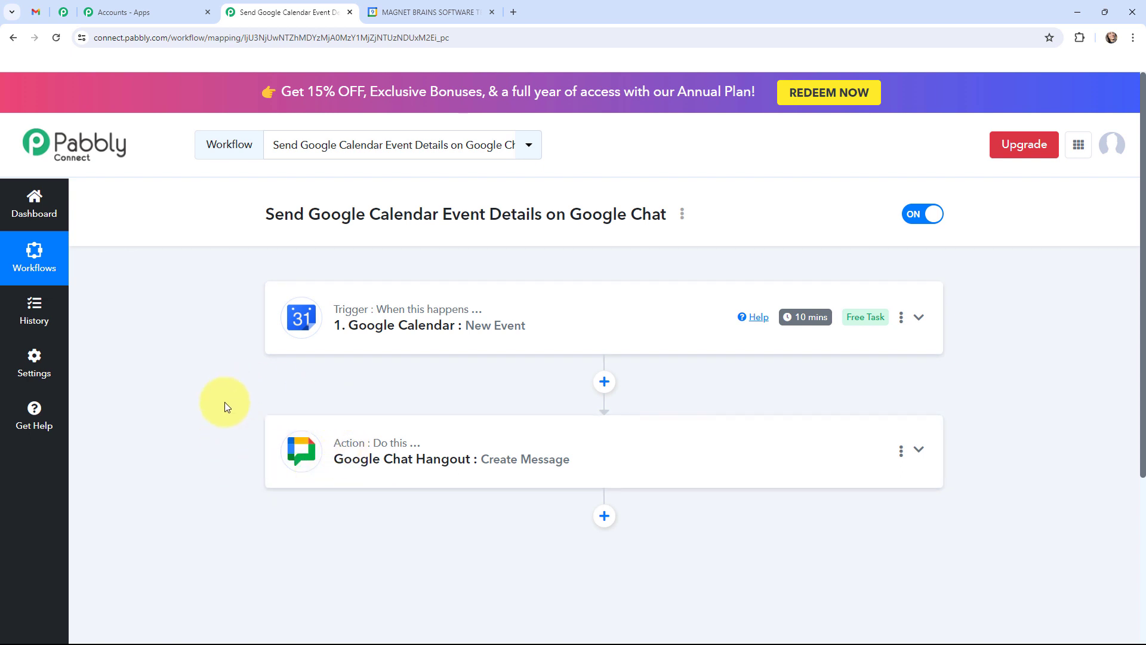
pyautogui.click(291, 451)
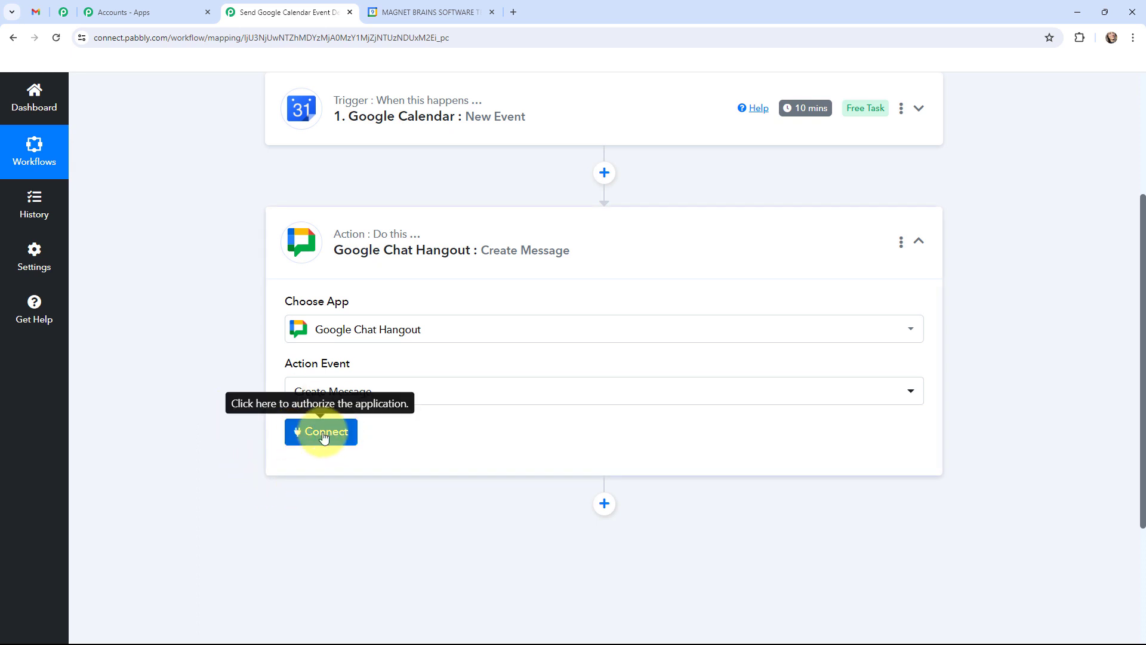
pyautogui.click(36, 12)
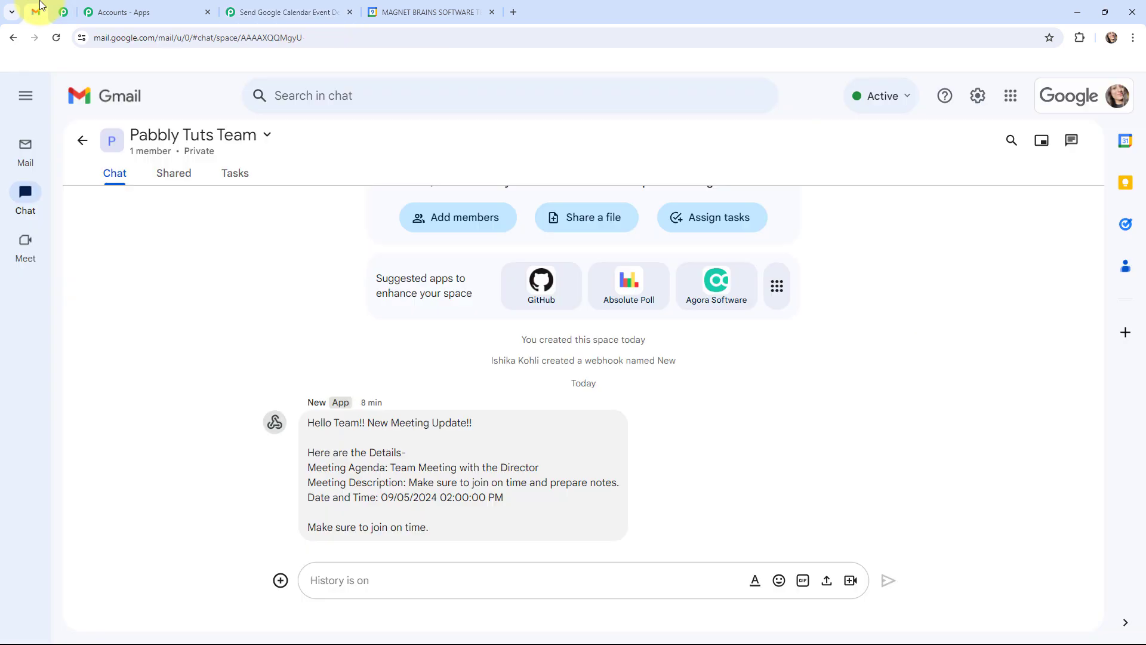
pyautogui.click(315, 7)
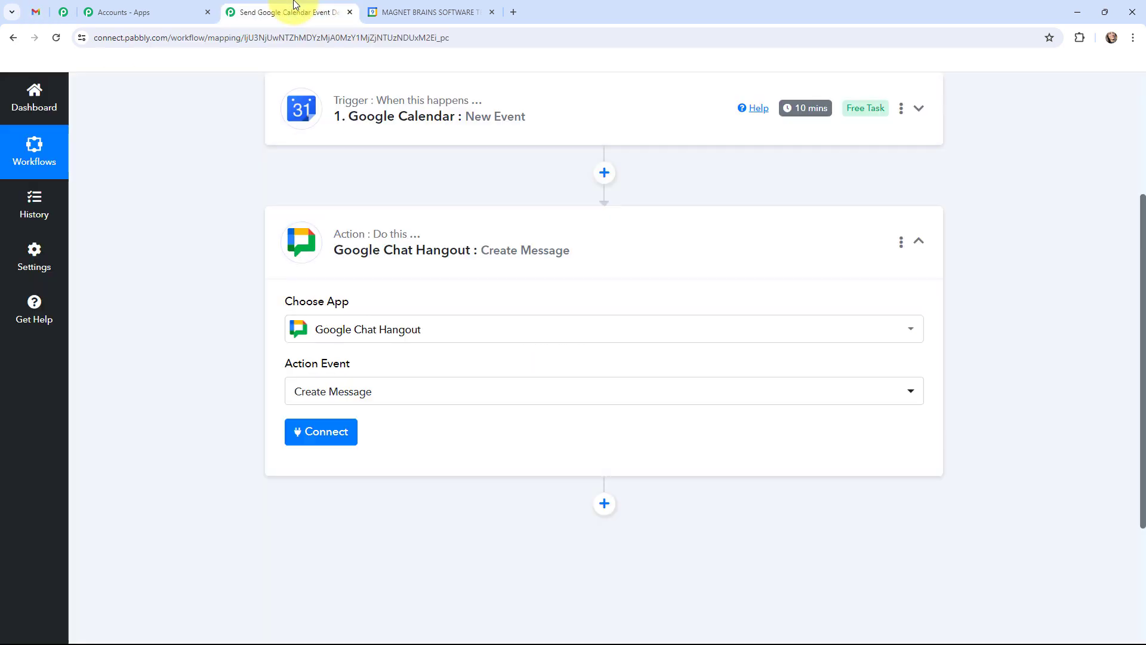
pyautogui.click(316, 434)
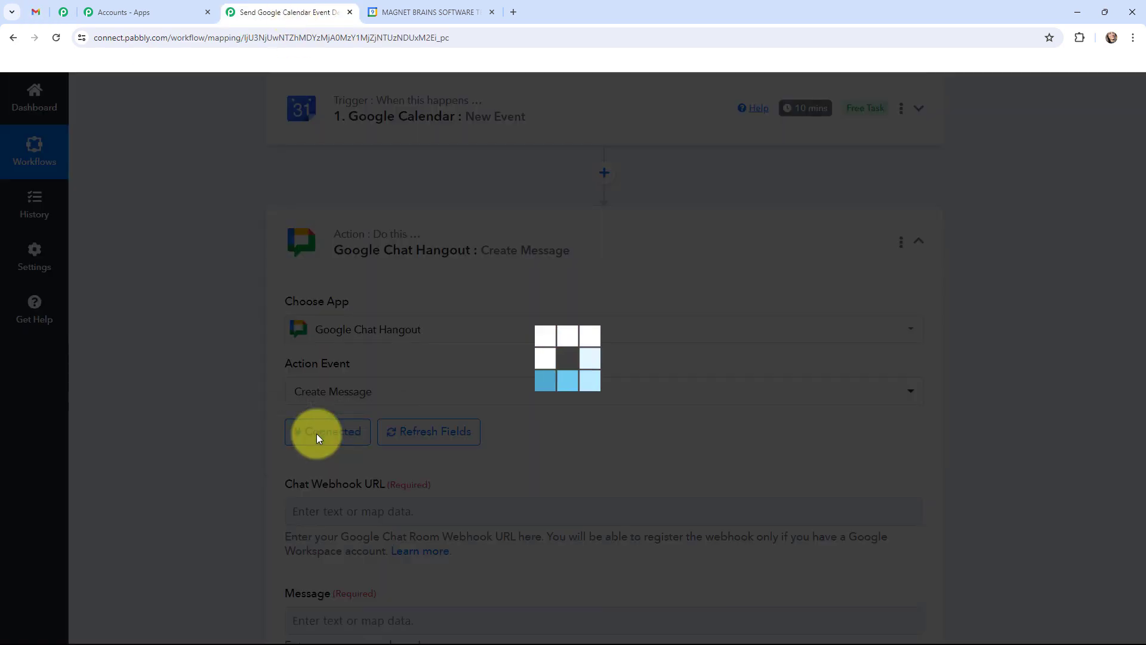
pyautogui.scroll(-1, 557, 406)
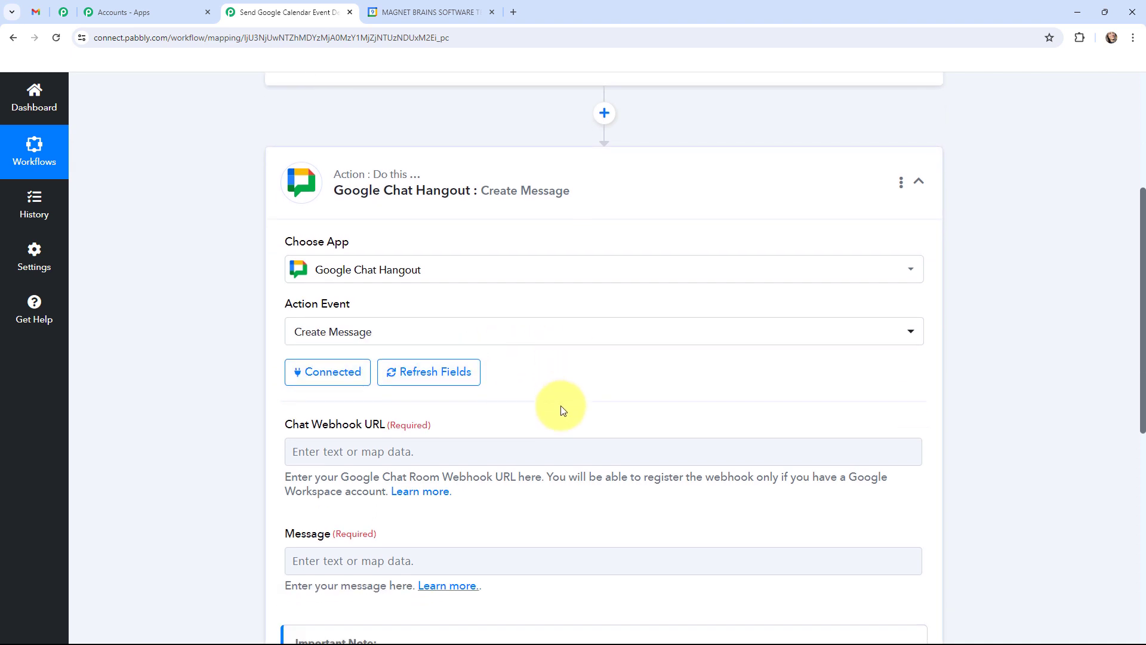
pyautogui.scroll(-1, 562, 409)
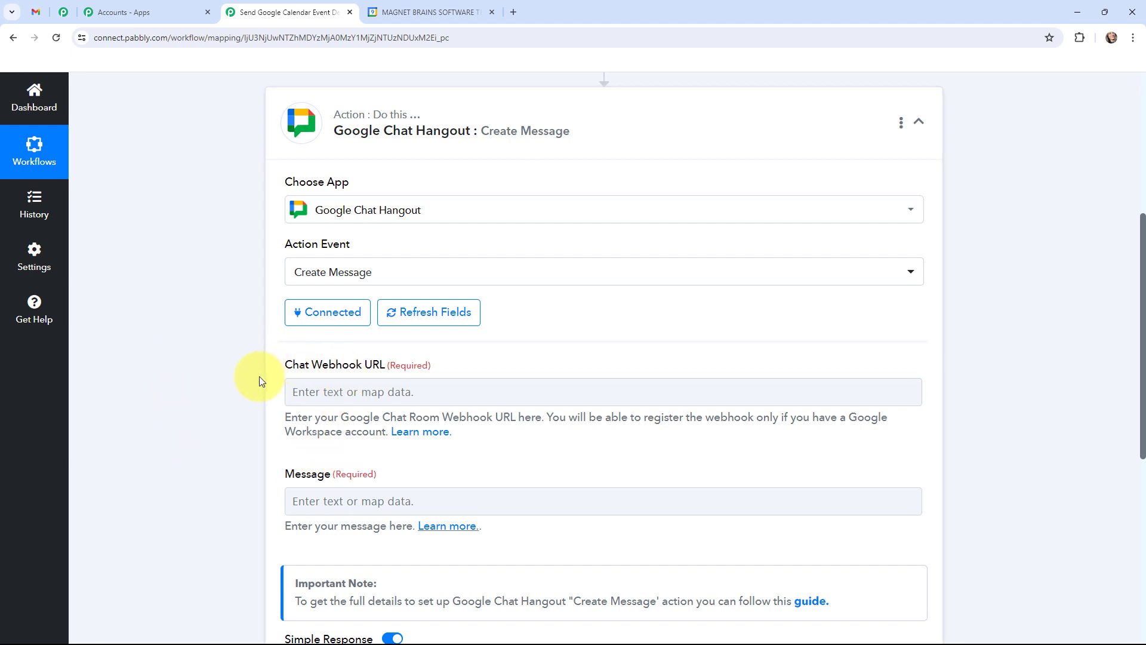
# Step: In Gmail's Chat, open the webhooks of the Pabbly Tuts Team space and delete the existing webhook "New"
pyautogui.click(37, 13)
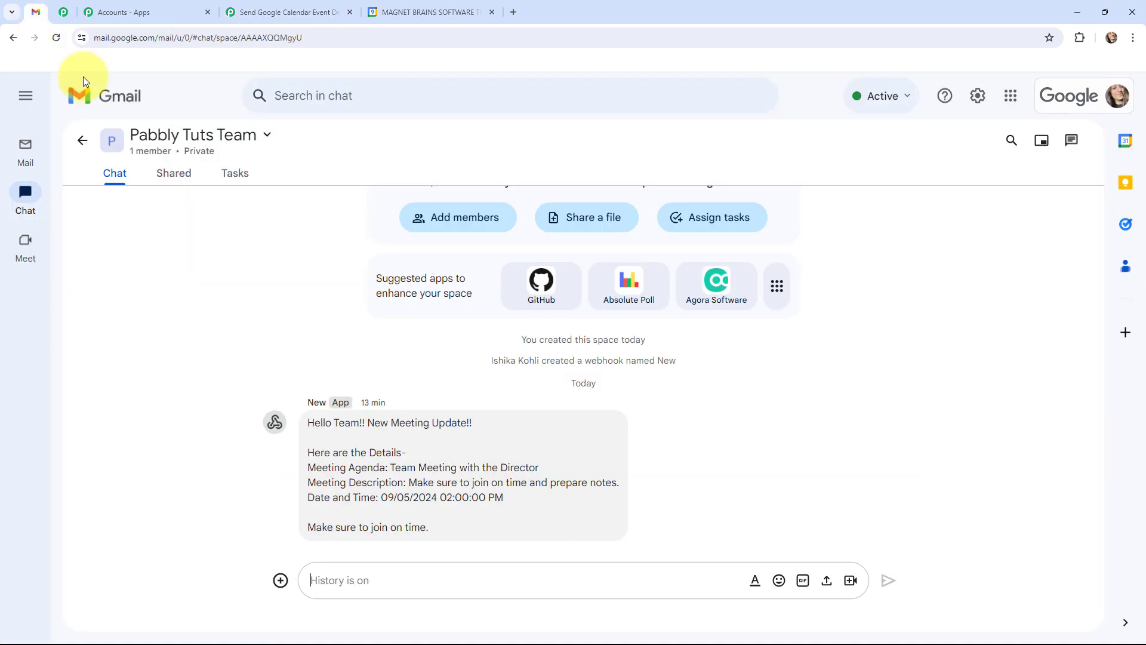
pyautogui.click(267, 137)
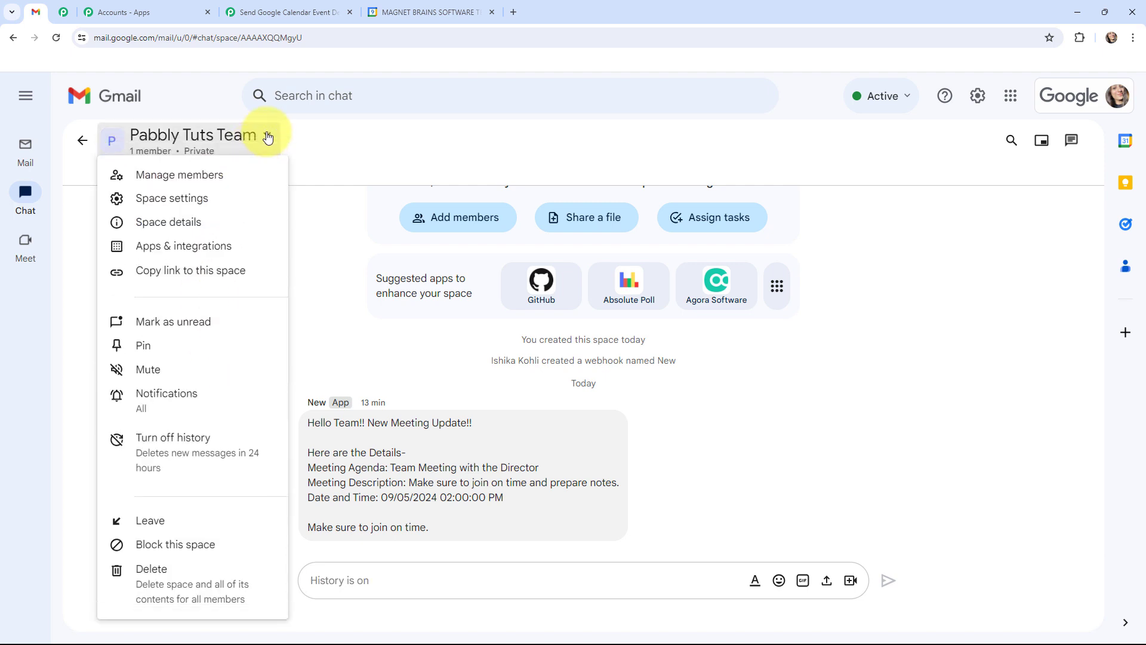
pyautogui.click(228, 250)
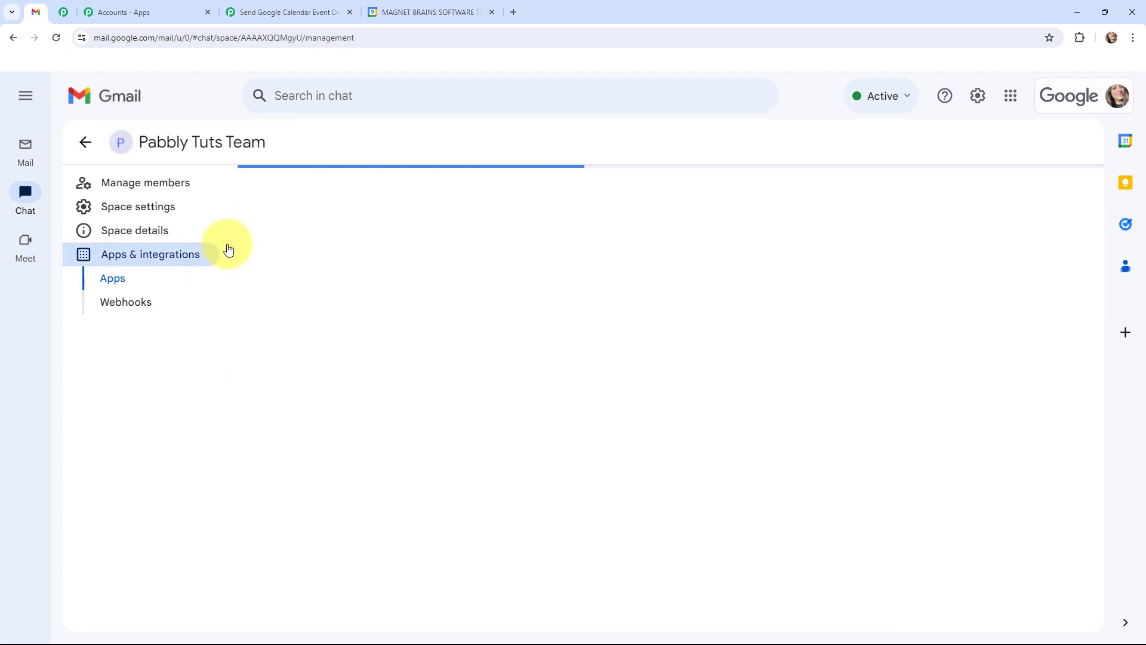
pyautogui.click(131, 304)
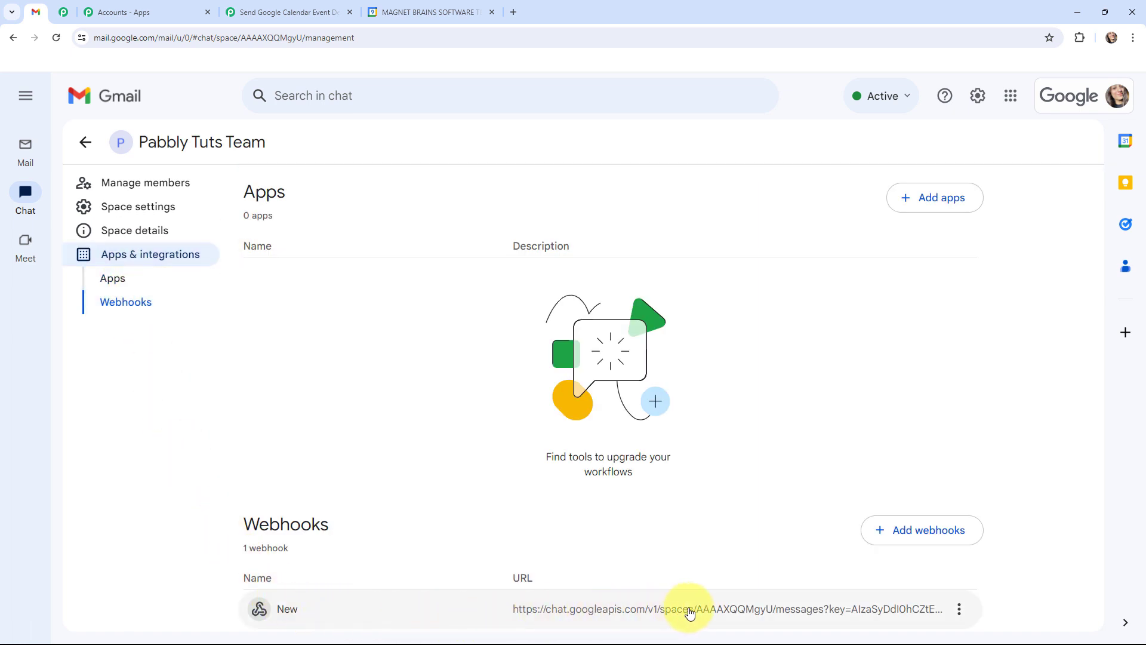
pyautogui.click(959, 609)
pyautogui.click(977, 588)
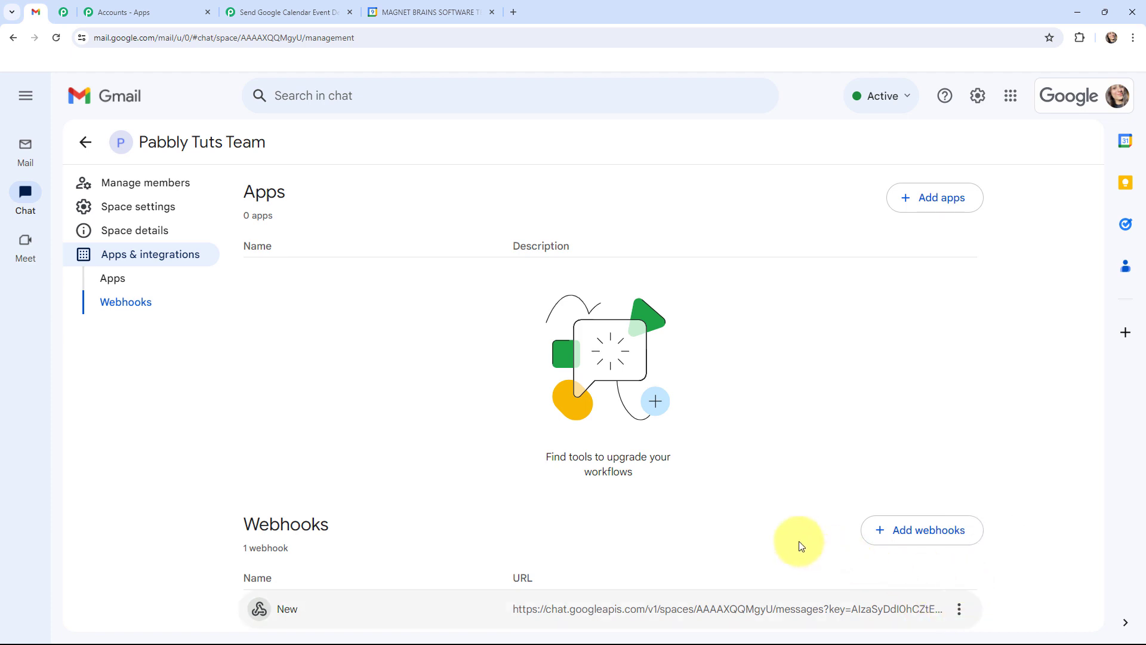
pyautogui.click(188, 607)
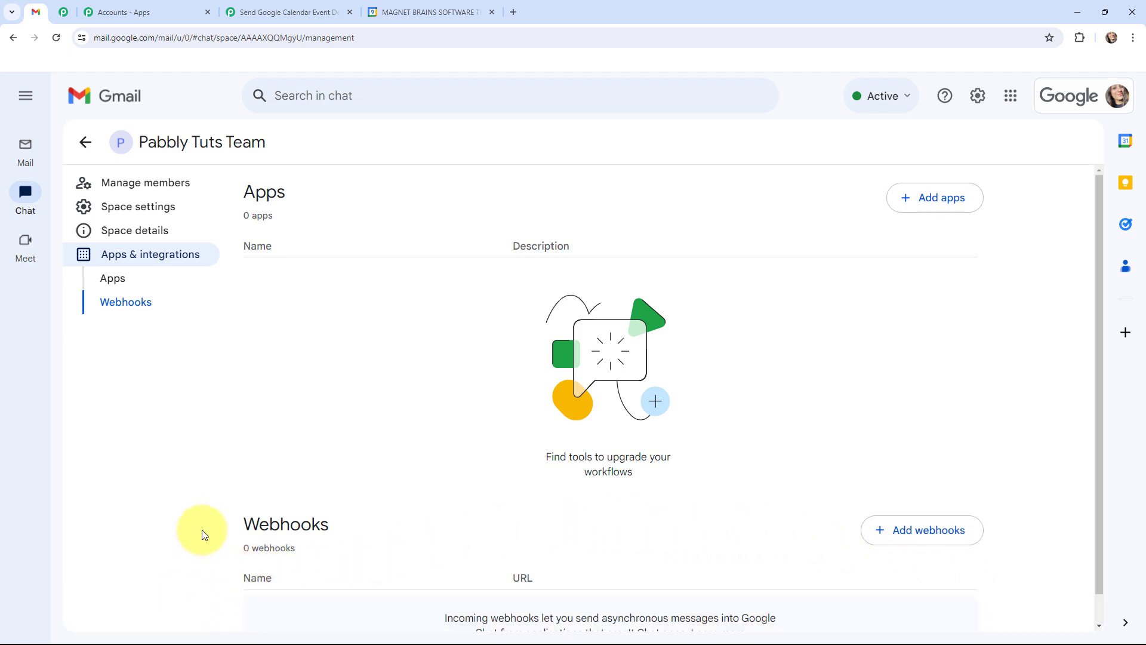
# Step: Add an incoming webhook named "New" to the Pabbly Tuts Team space and copy its link
pyautogui.click(908, 529)
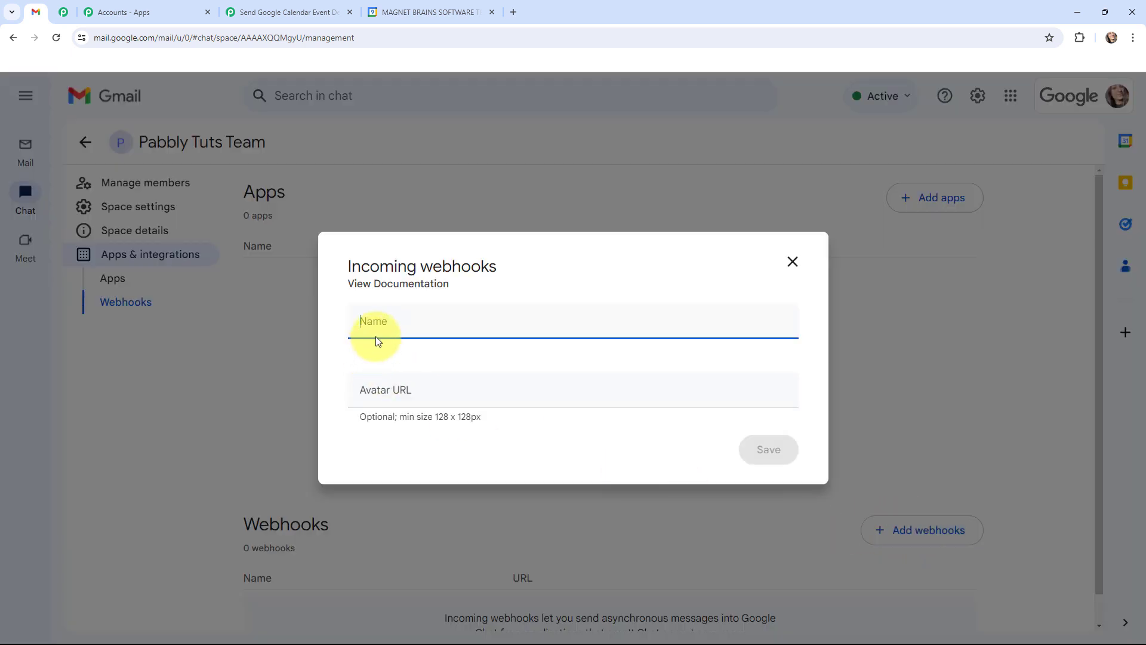
pyautogui.write('New')
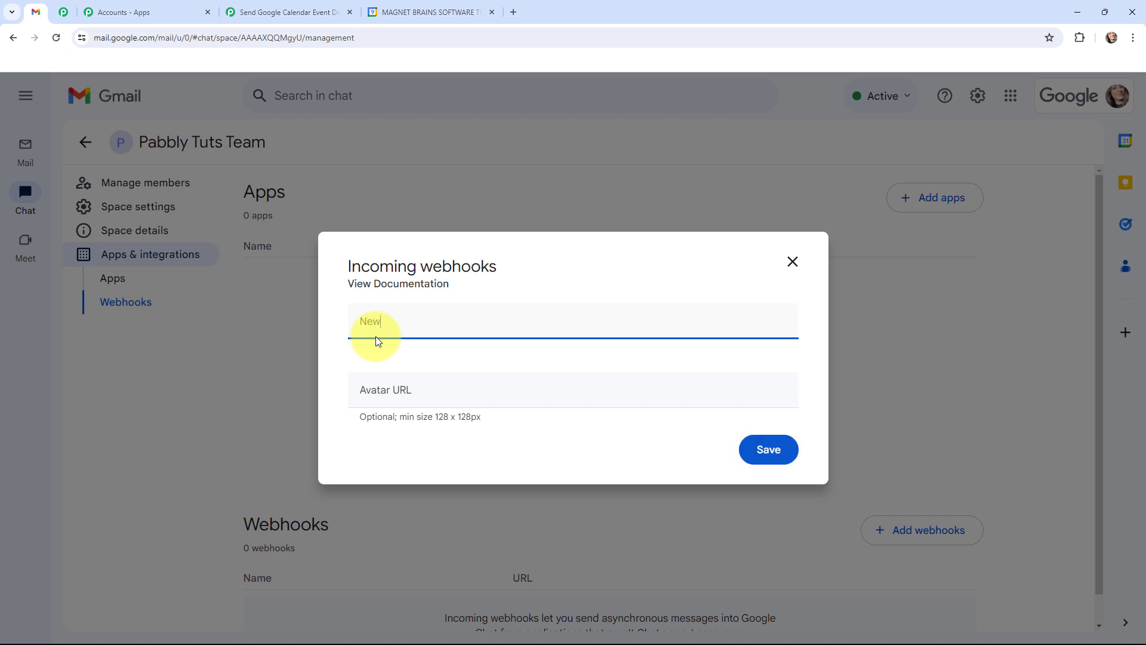
pyautogui.click(761, 449)
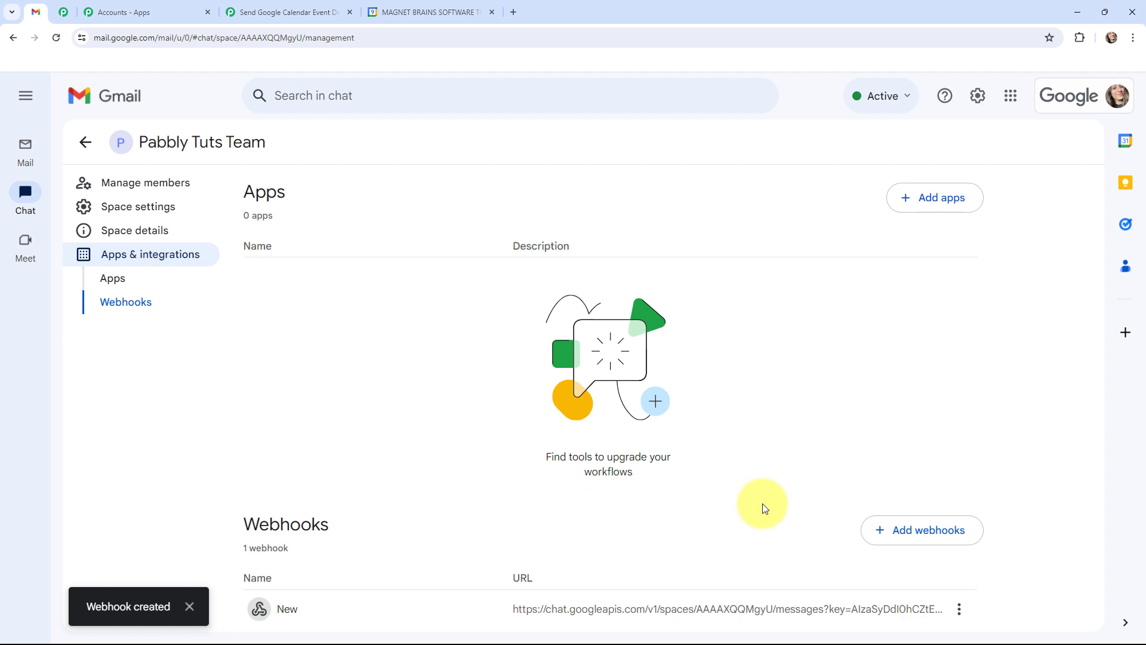
pyautogui.click(958, 608)
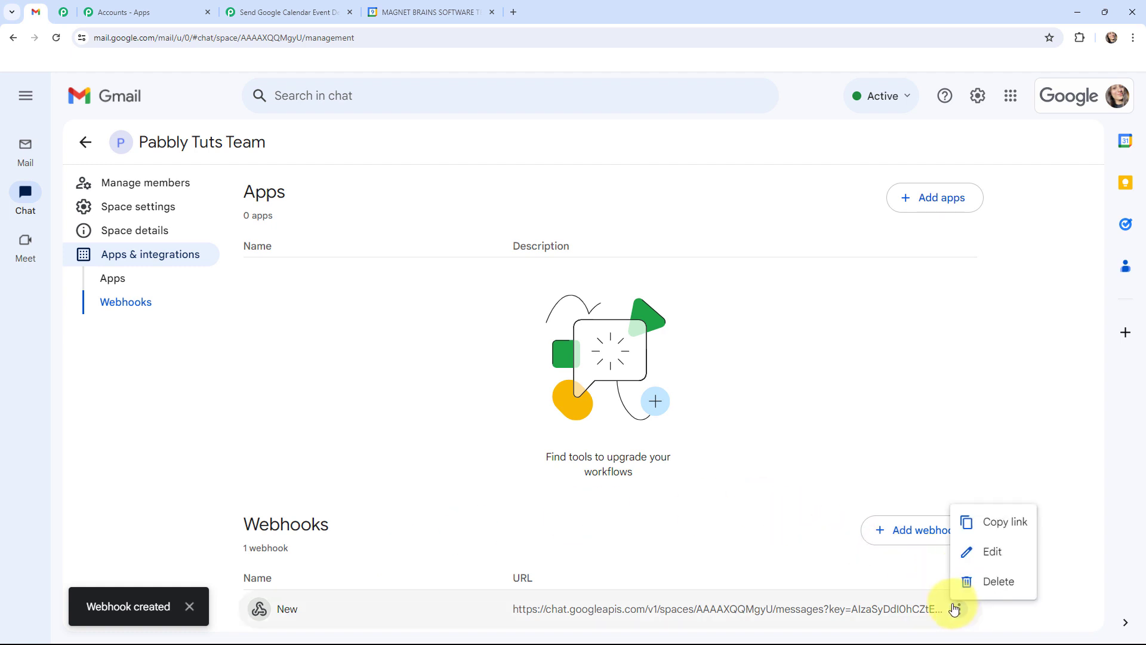
pyautogui.click(981, 521)
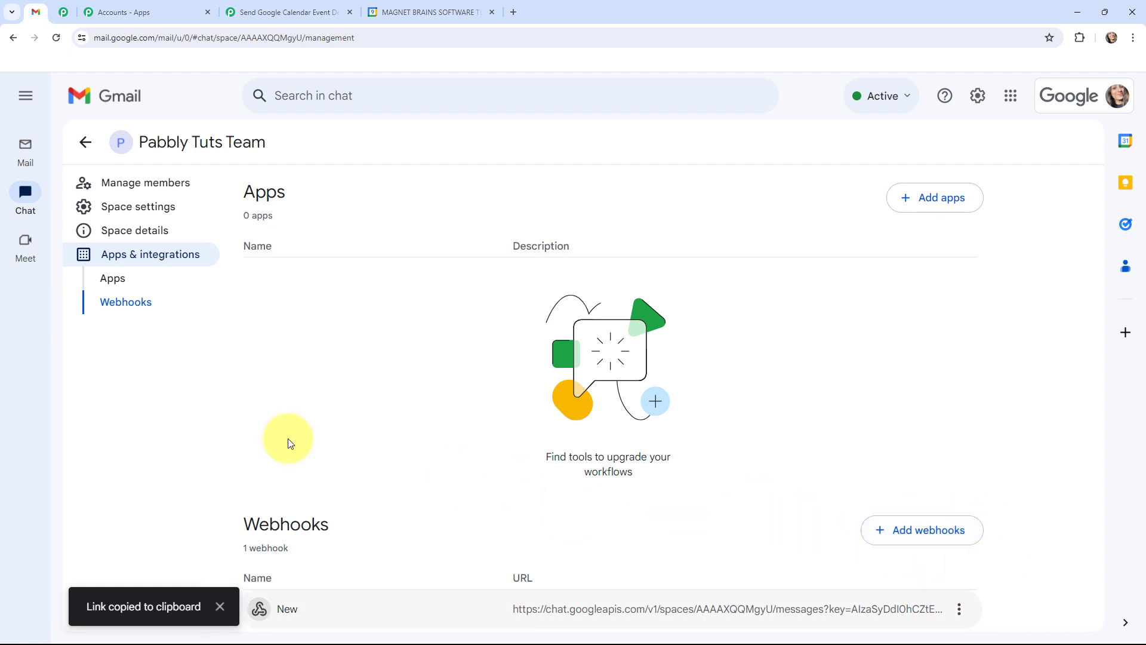
# Step: Return to the Pabbly Connect workflow and paste the copied webhook link as the Google Chat action's Chat Webhook URL
pyautogui.click(234, 6)
pyautogui.click(317, 390)
pyautogui.hotkey('ctrl', 'v')
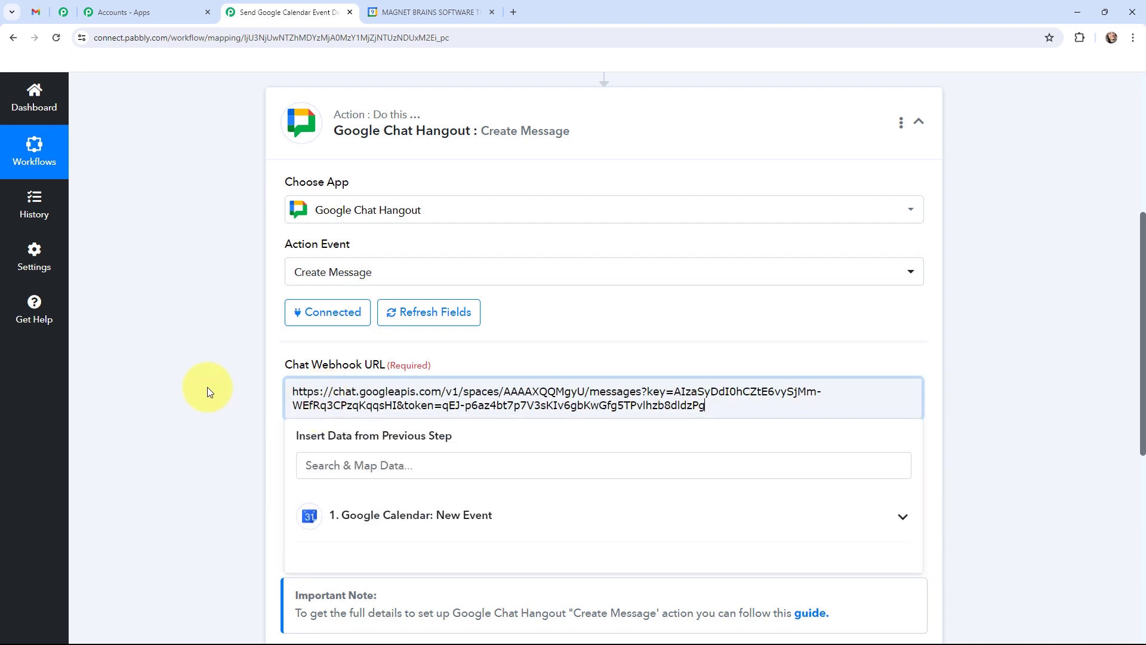
pyautogui.click(207, 392)
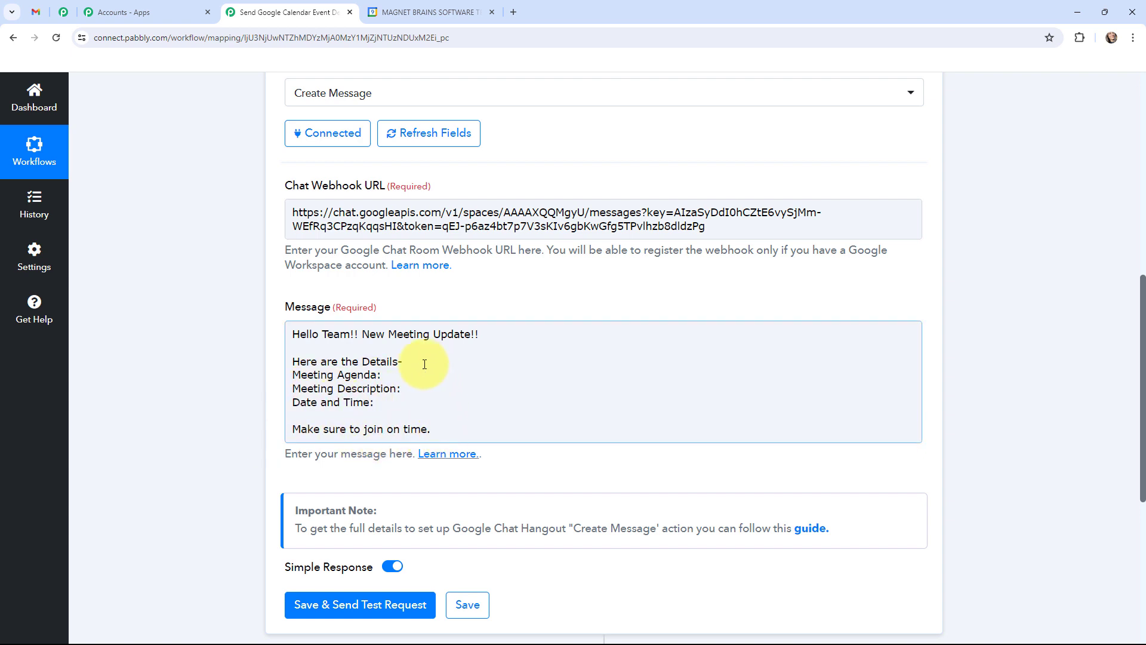
# Step: Map the Google Calendar event's Summary after "Meeting Agenda:" in the Google Chat message
pyautogui.click(389, 376)
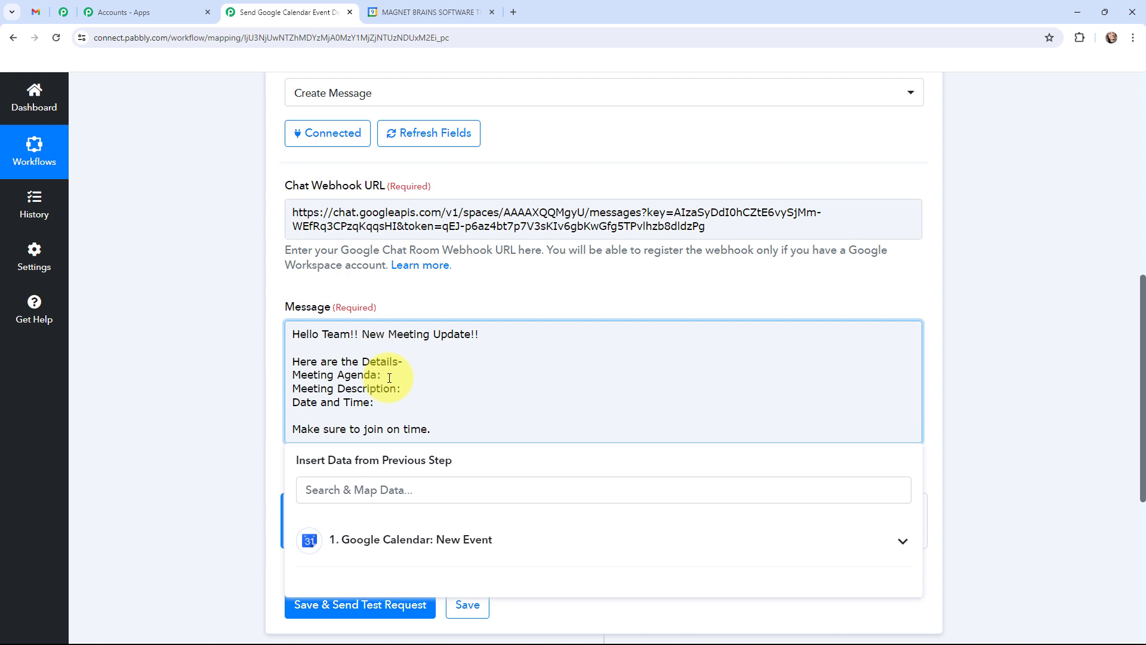
pyautogui.scroll(-1, 220, 278)
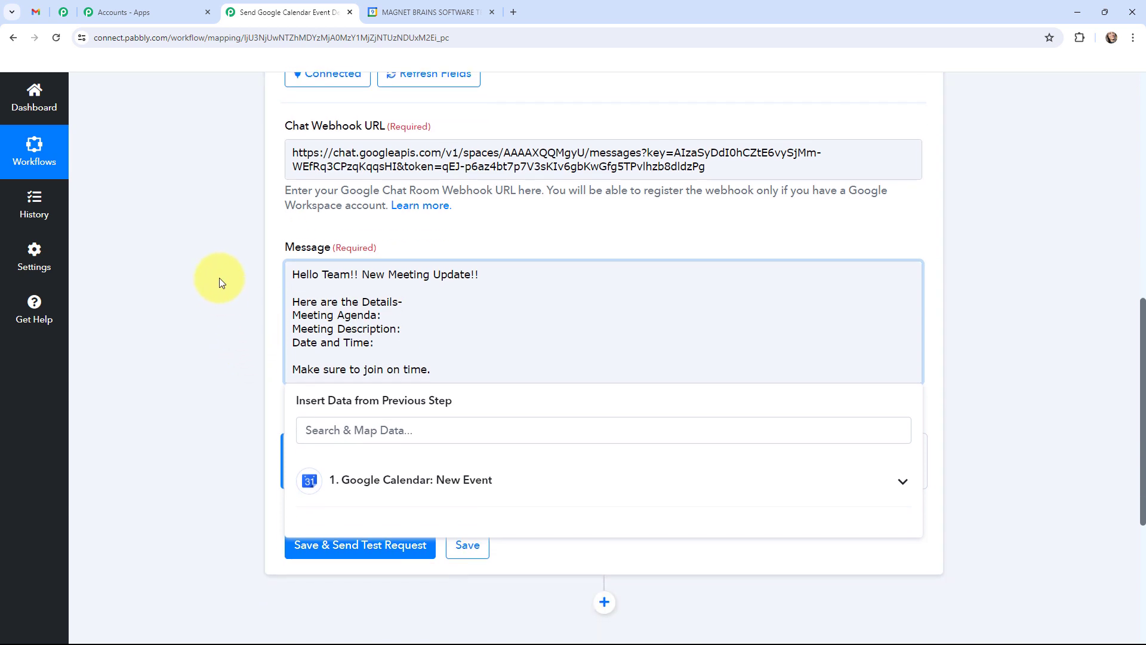
pyautogui.scroll(-2, 220, 278)
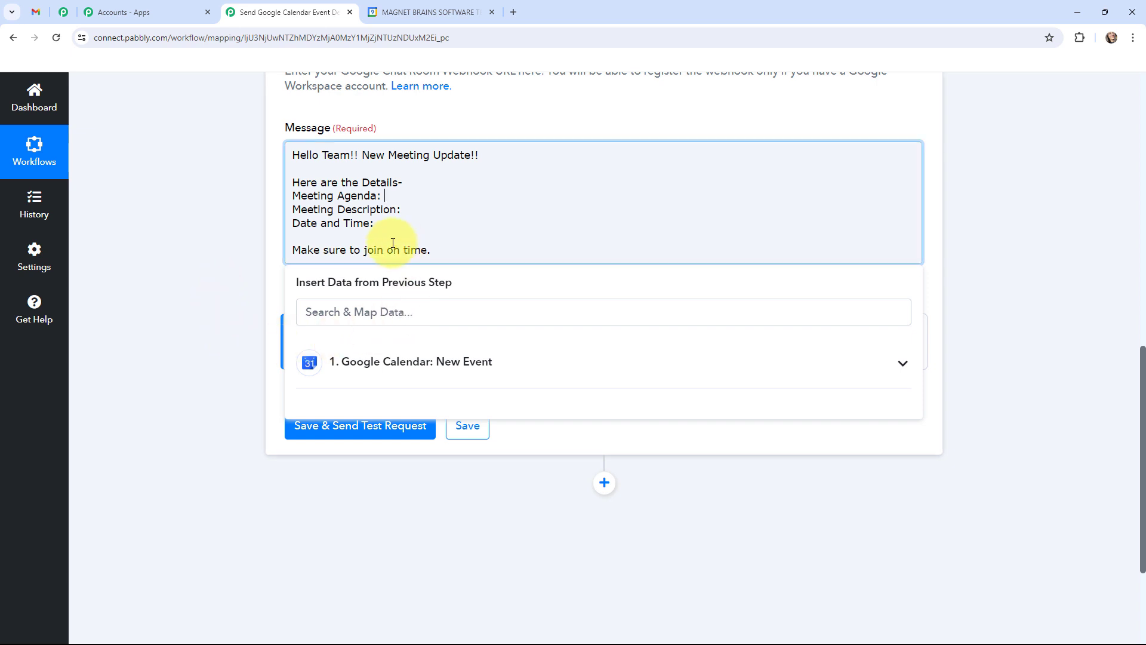
pyautogui.click(350, 313)
pyautogui.write('summ')
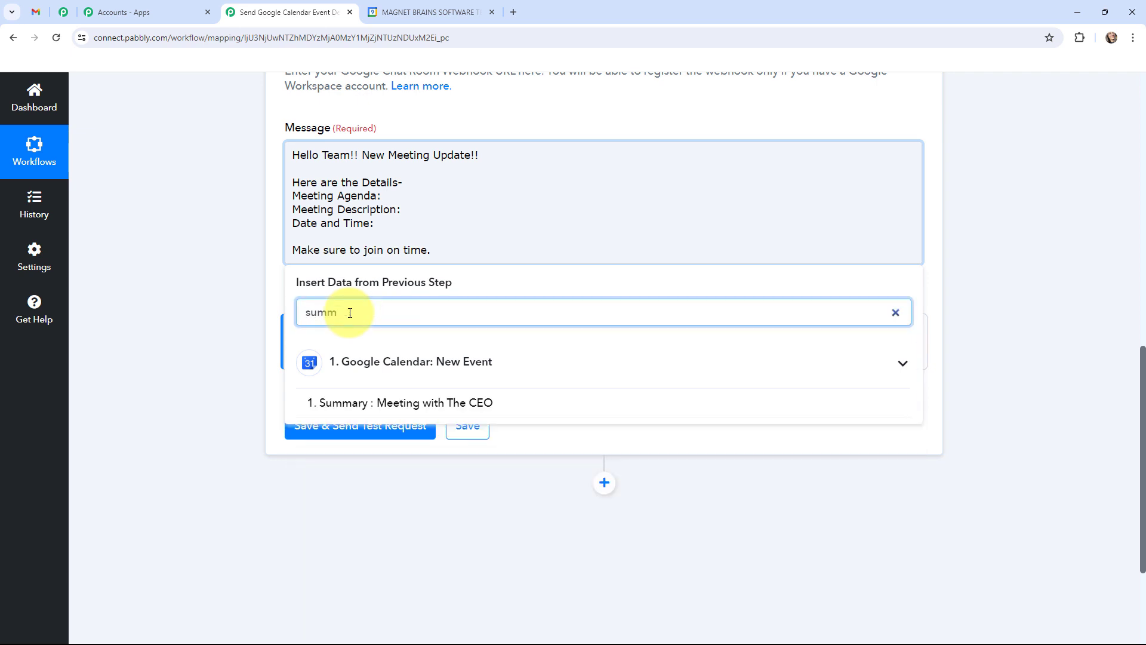
pyautogui.click(394, 406)
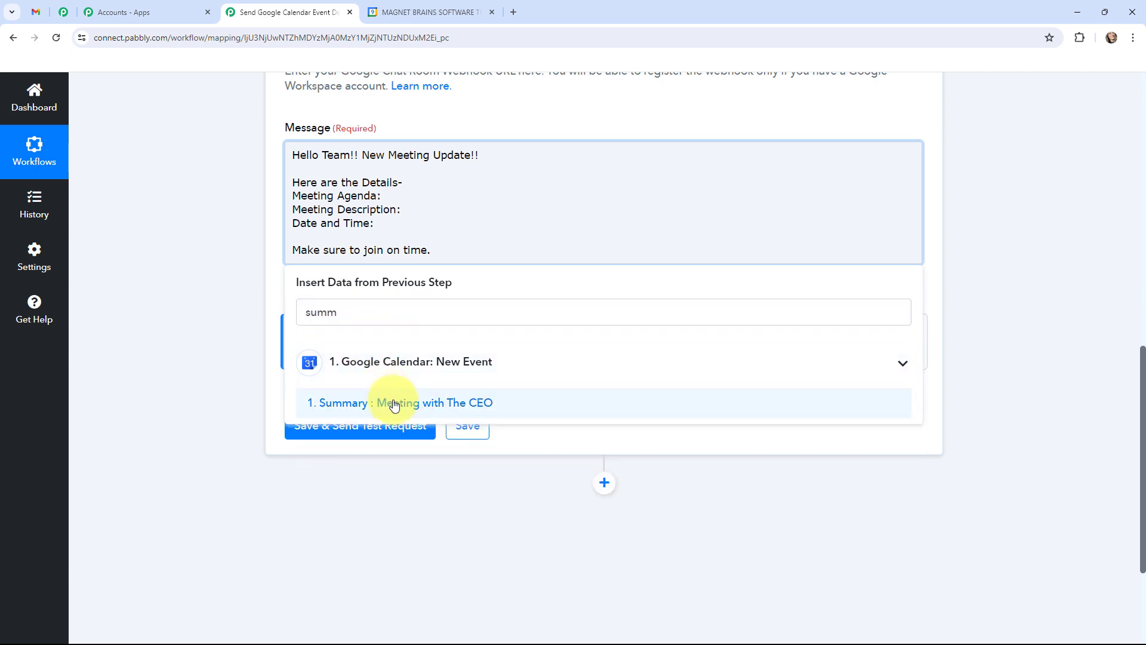
pyautogui.click(417, 218)
pyautogui.moveTo(341, 325); pyautogui.dragTo(272, 325)
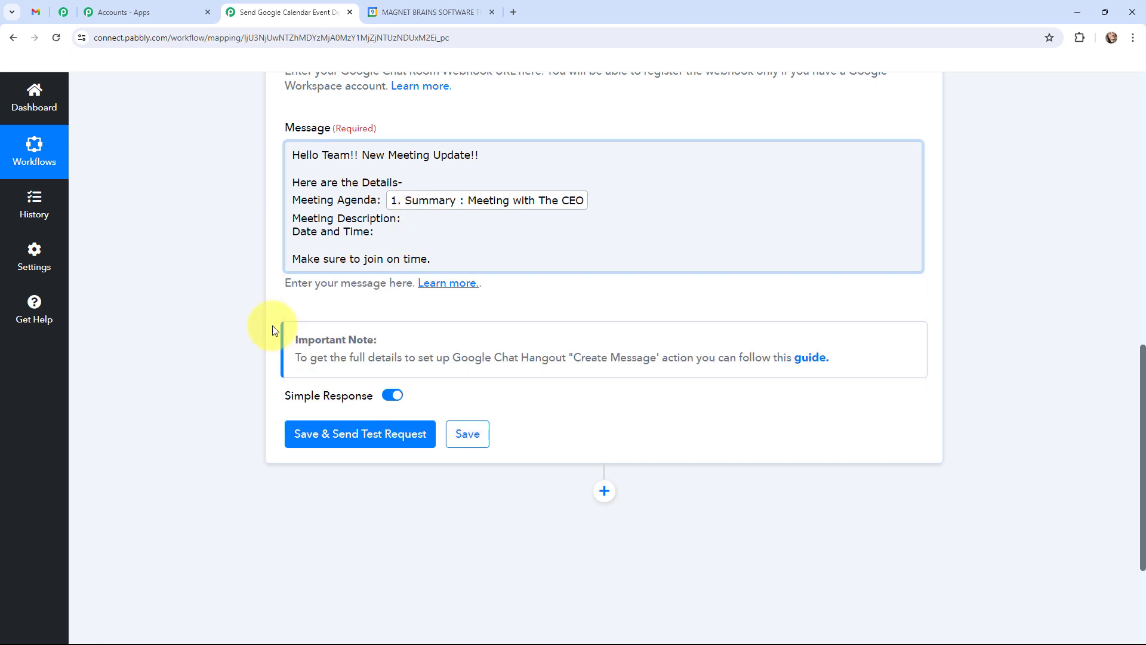
# Step: Map the Google Calendar event's Description after "Meeting Description:" in the message
pyautogui.click(419, 219)
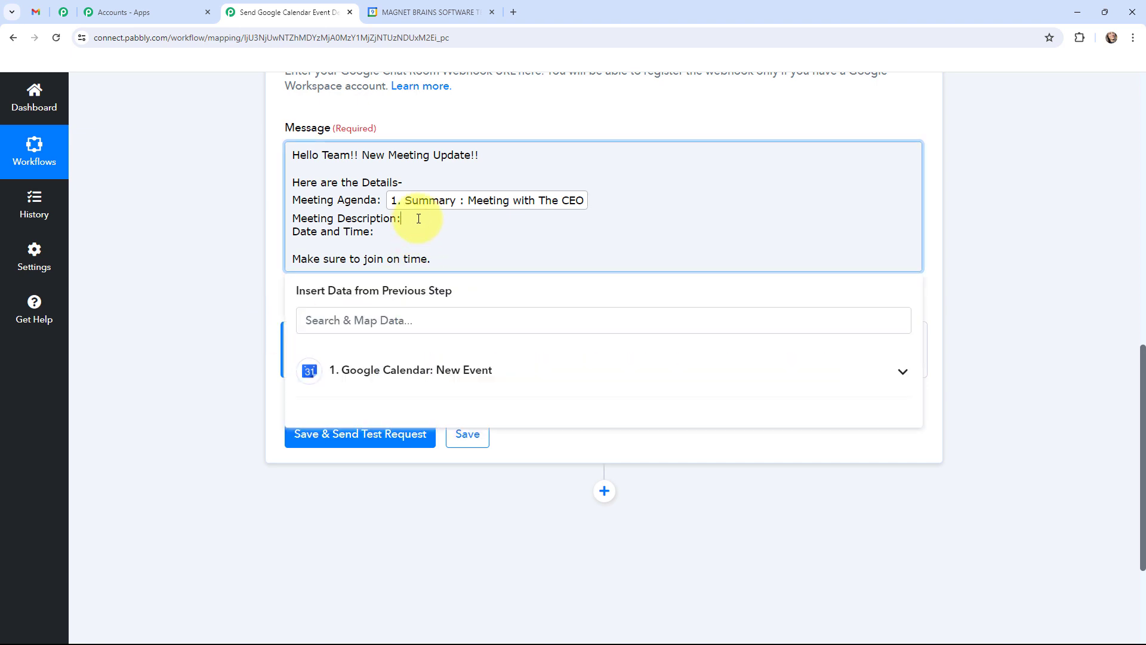
pyautogui.click(415, 325)
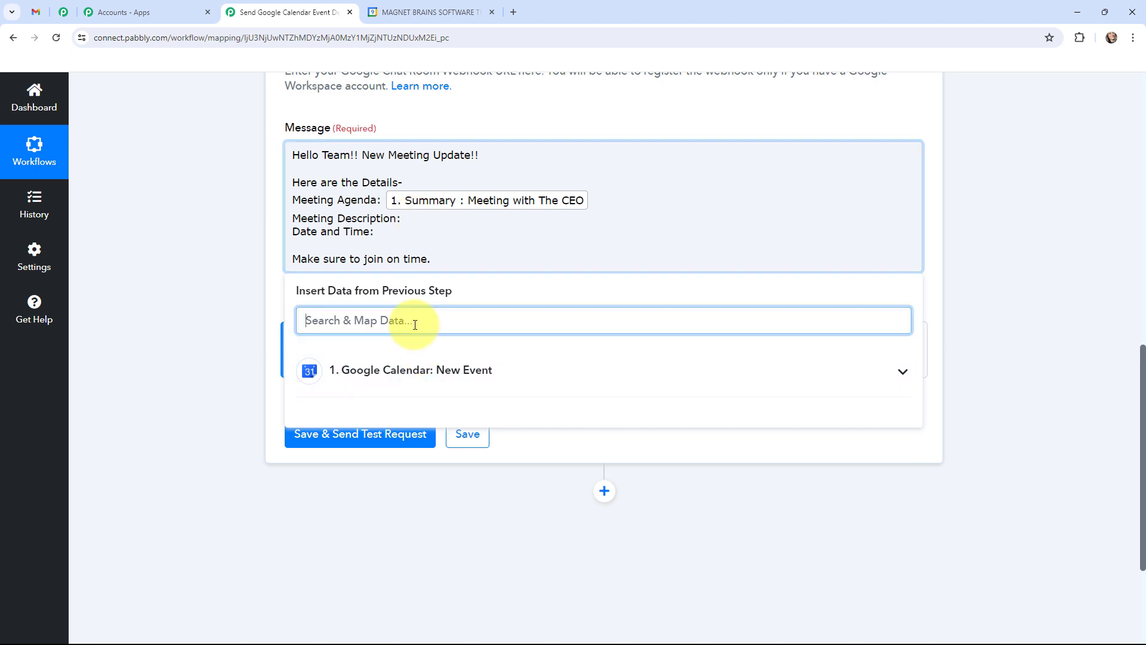
pyautogui.write('des')
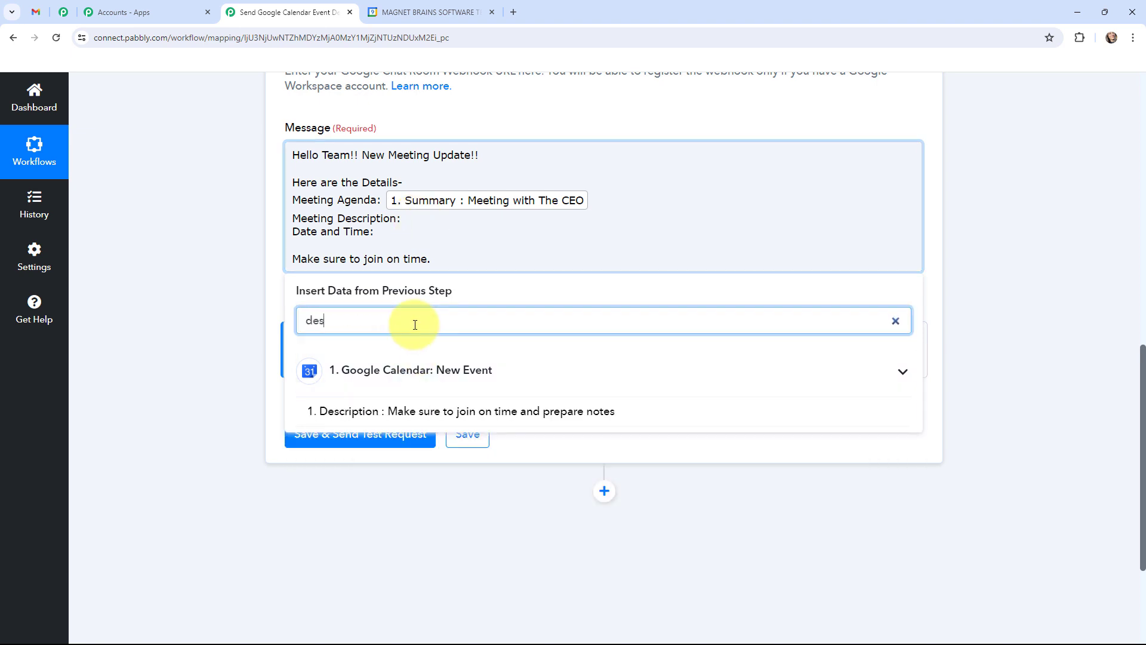
pyautogui.click(410, 410)
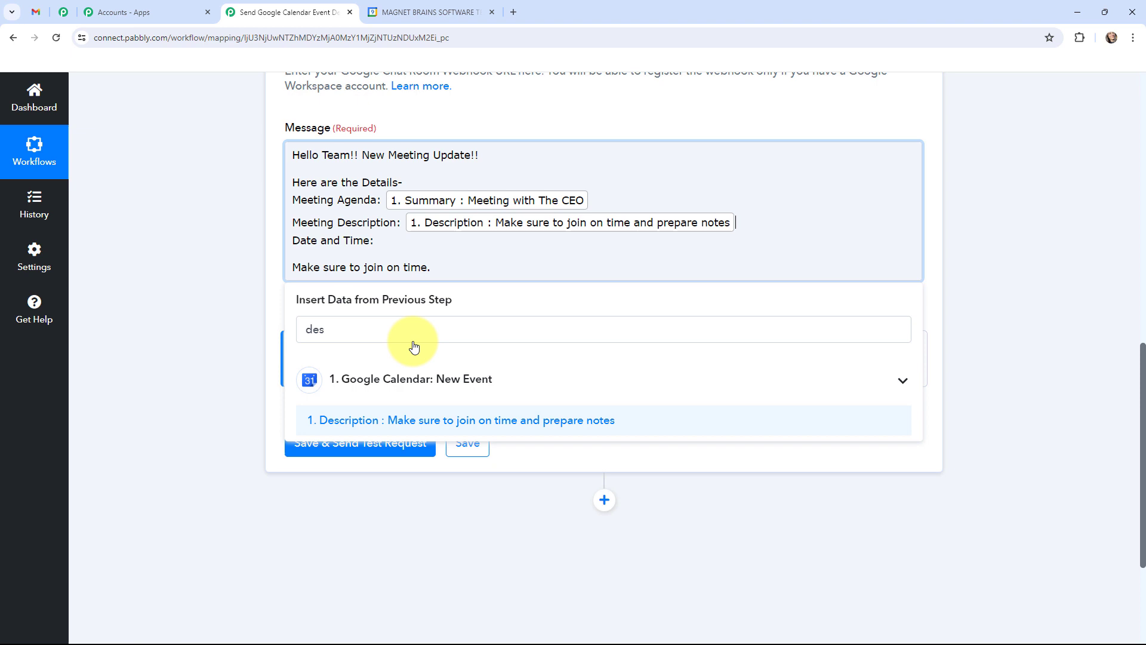
# Step: Search the trigger's data for date values for the "Date and Time:" line and check the event's timing in Google Calendar
pyautogui.click(390, 241)
pyautogui.click(388, 325)
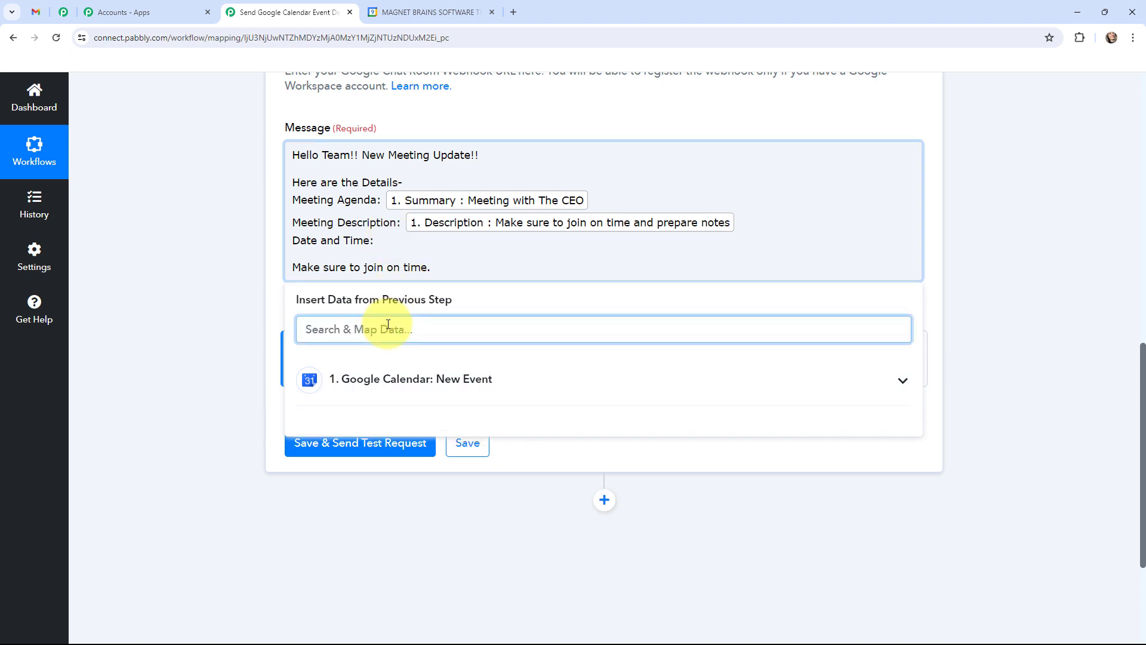
pyautogui.write('date')
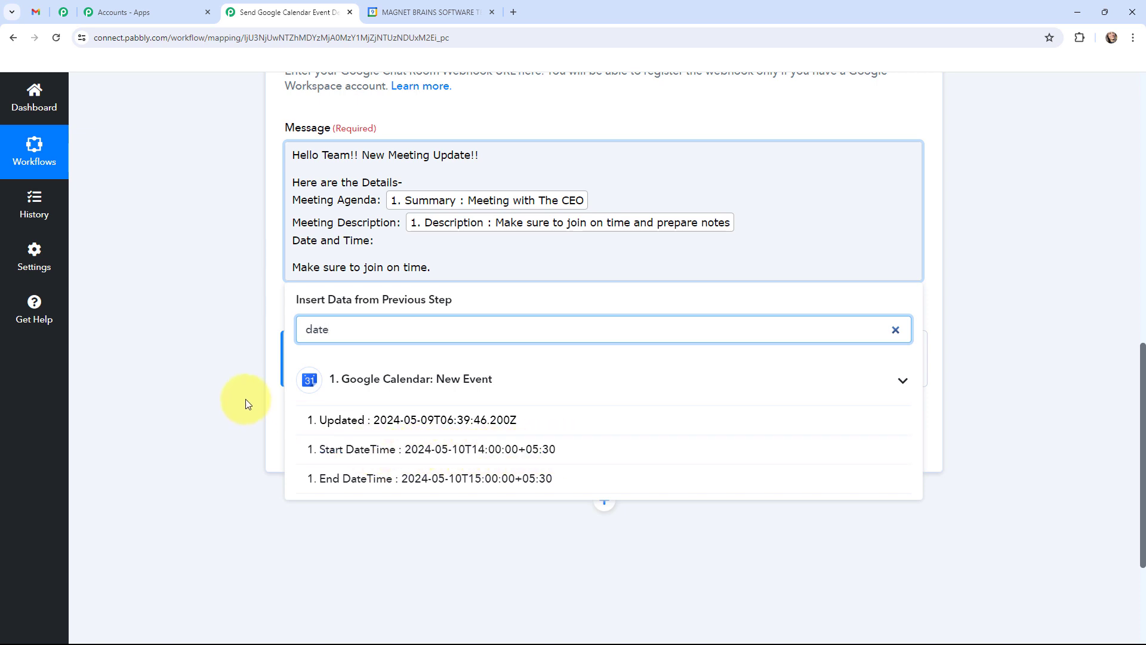
pyautogui.click(220, 407)
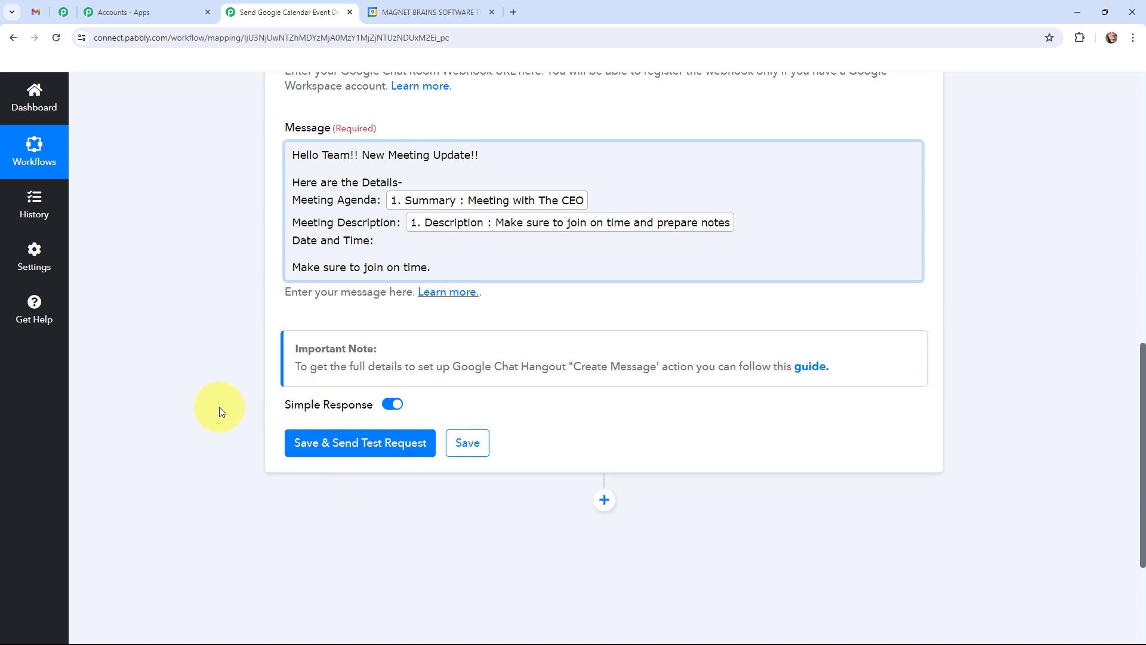
pyautogui.click(430, 12)
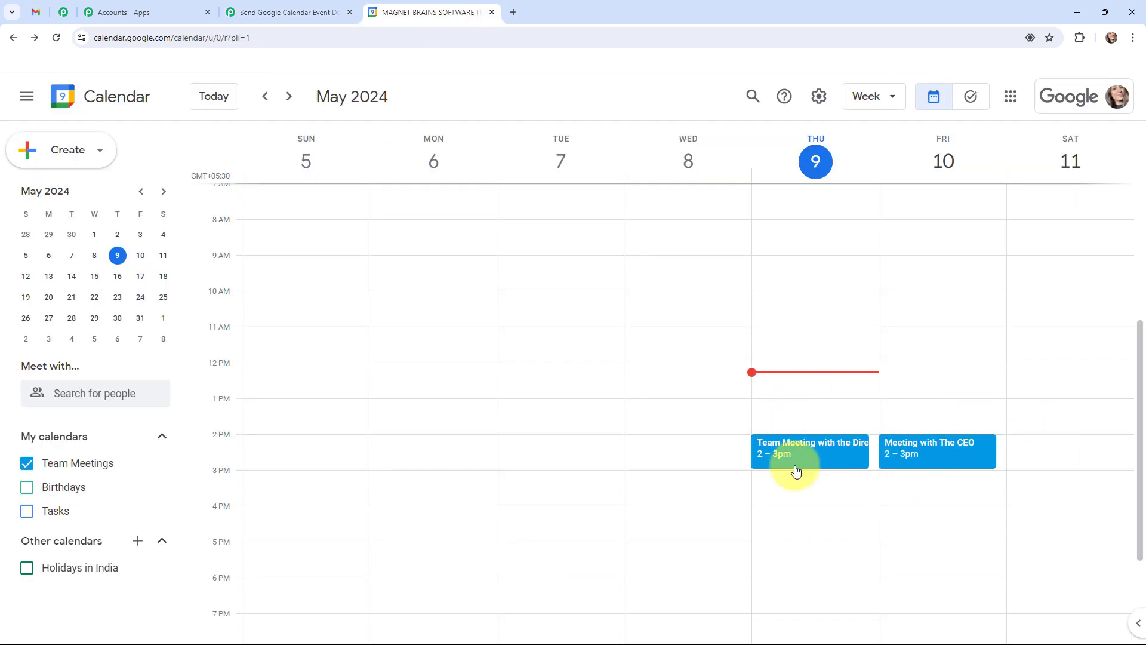
# Step: In the Pabbly workflow, add and connect a Date/Time Formatter action with Format Date with Time Zone between the trigger and Google Chat
pyautogui.click(298, 5)
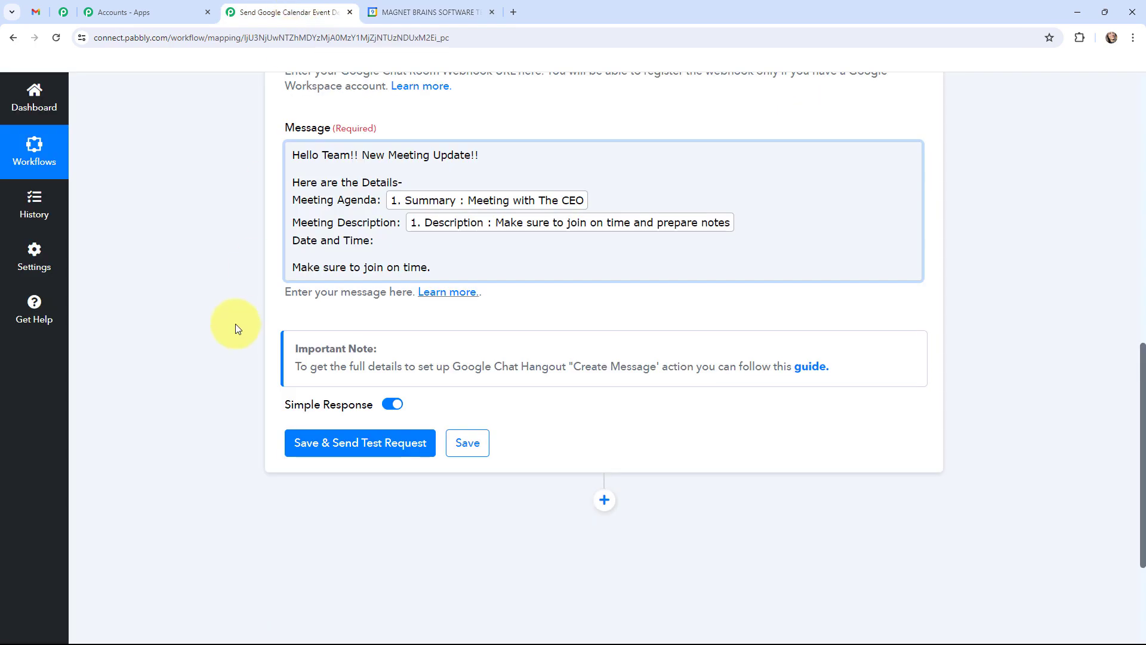
pyautogui.scroll(9, 231, 325)
pyautogui.click(604, 234)
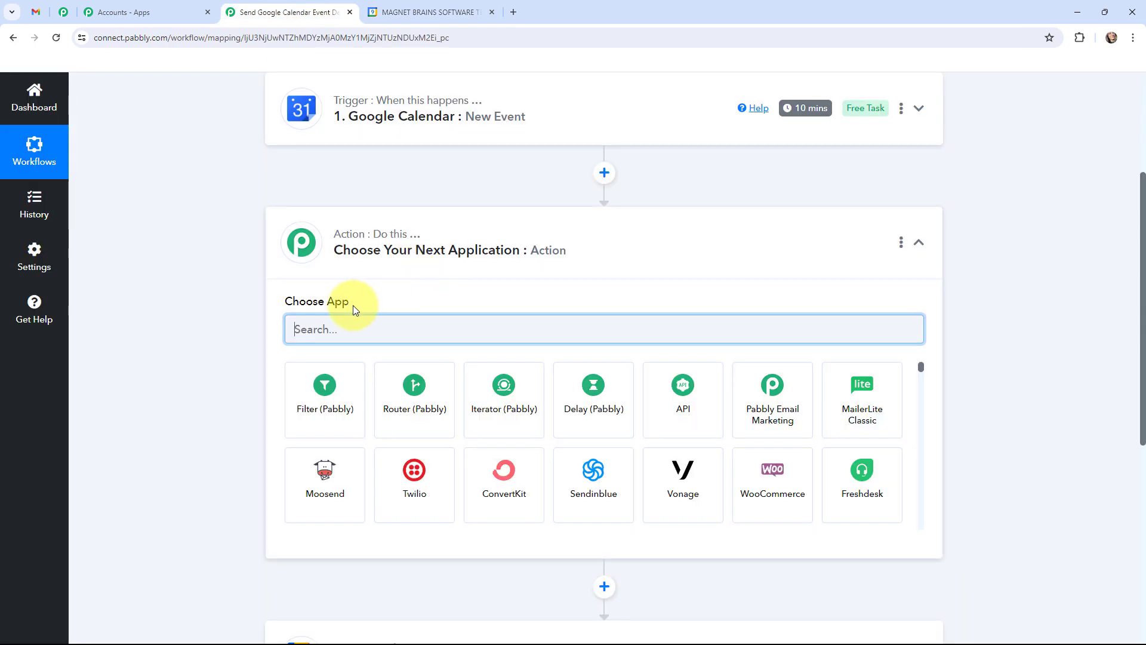
pyautogui.write('date')
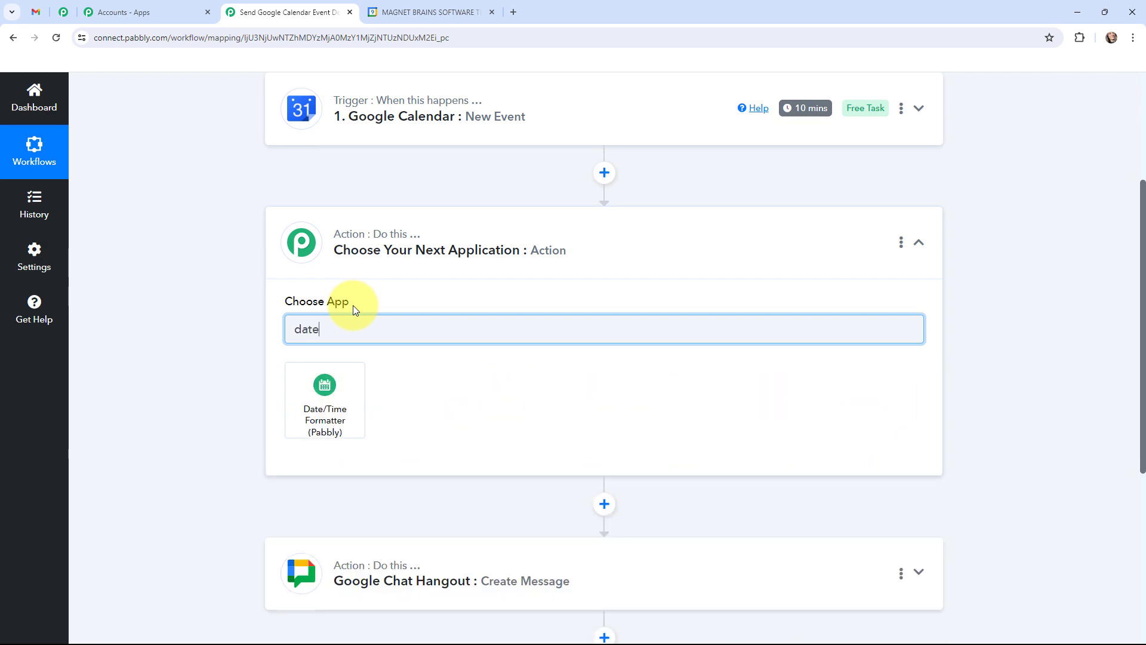
pyautogui.click(332, 382)
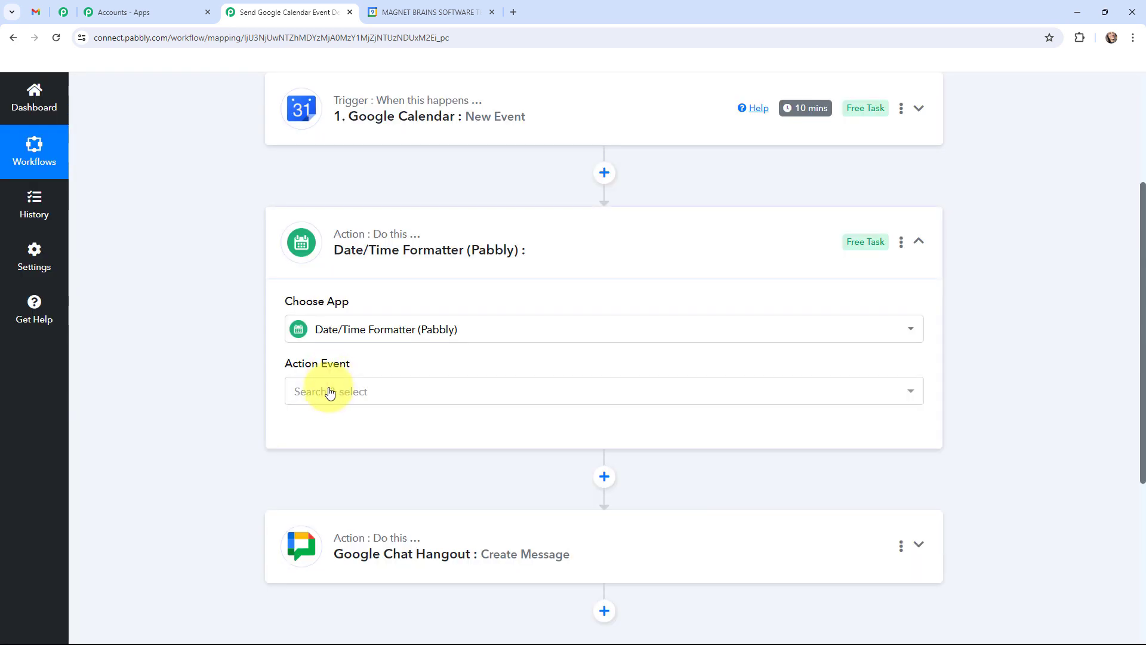
pyautogui.click(332, 392)
pyautogui.click(346, 180)
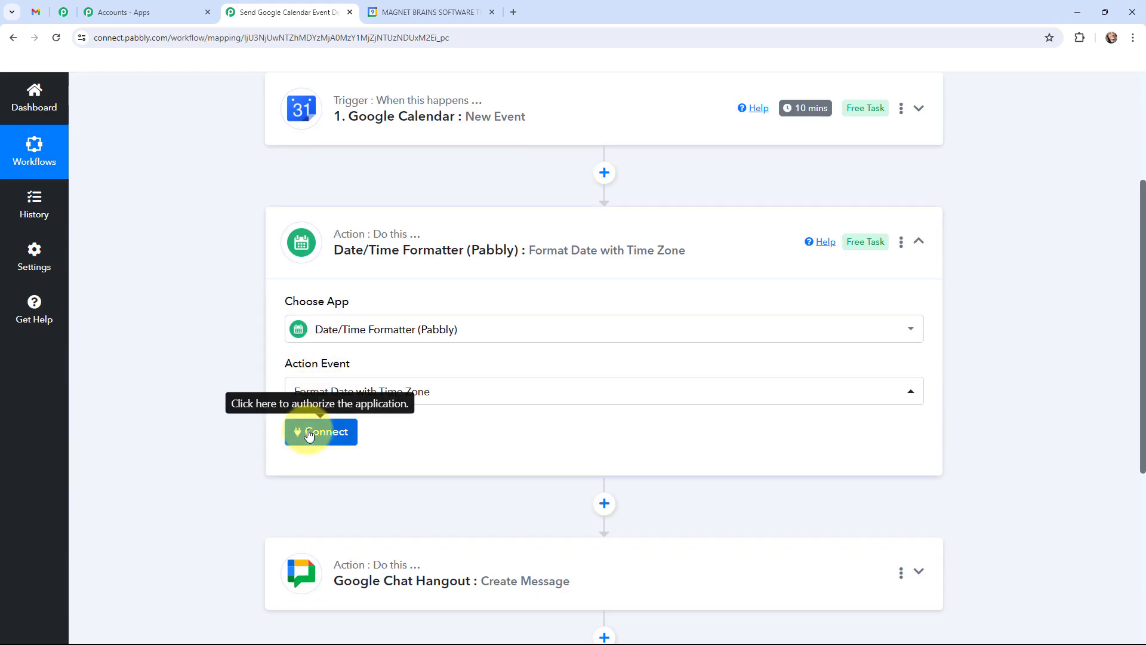
pyautogui.click(308, 433)
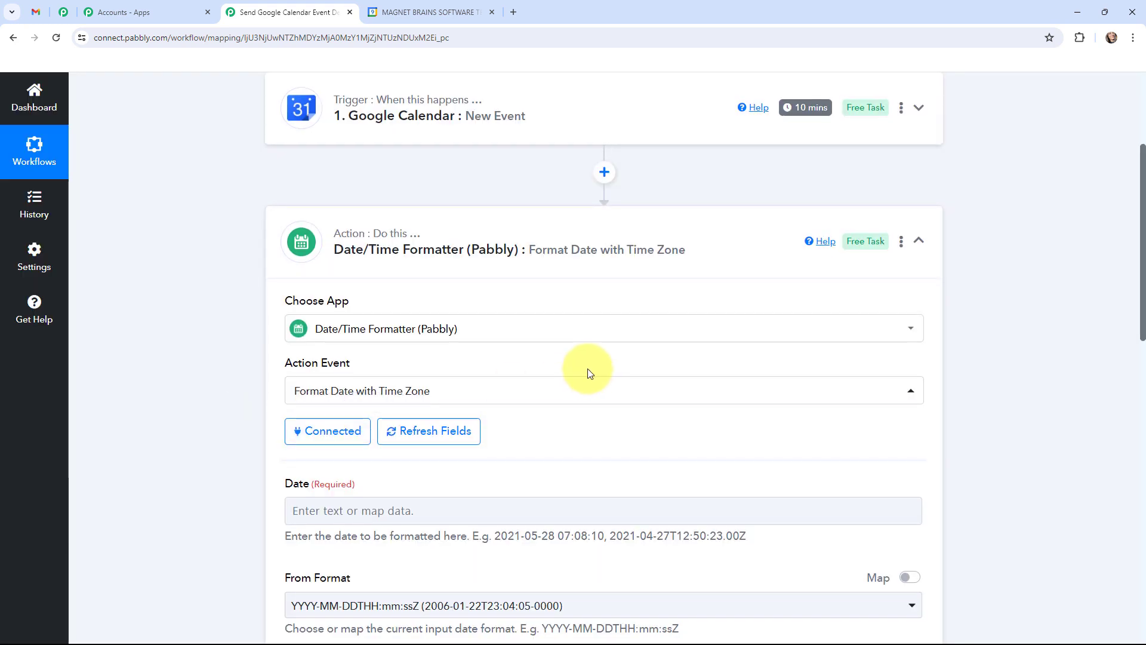
# Step: Map the calendar event's Start DateTime into the formatter's Date field
pyautogui.scroll(-3, 589, 373)
pyautogui.click(358, 330)
pyautogui.scroll(-2, 593, 248)
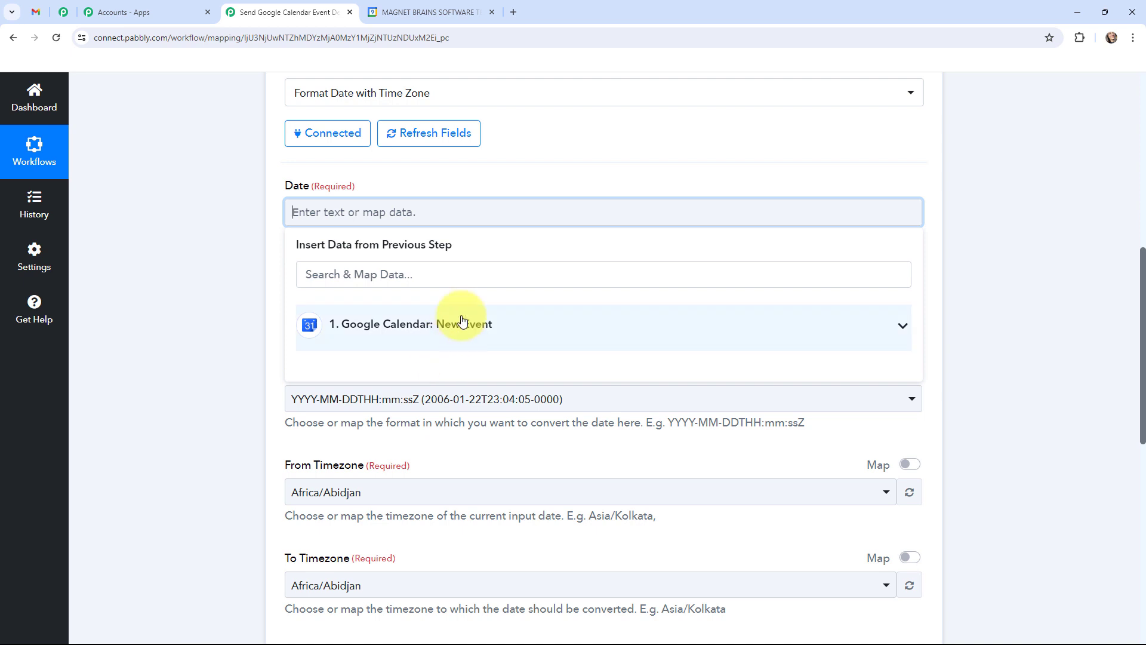
pyautogui.click(451, 274)
pyautogui.write('star')
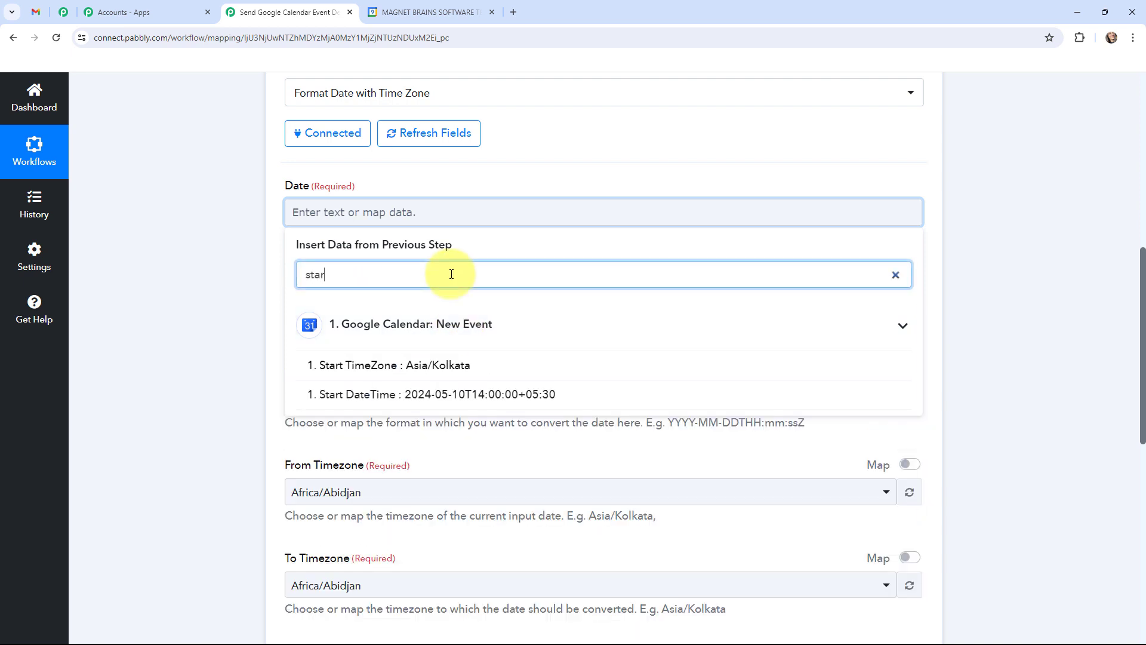
pyautogui.click(418, 394)
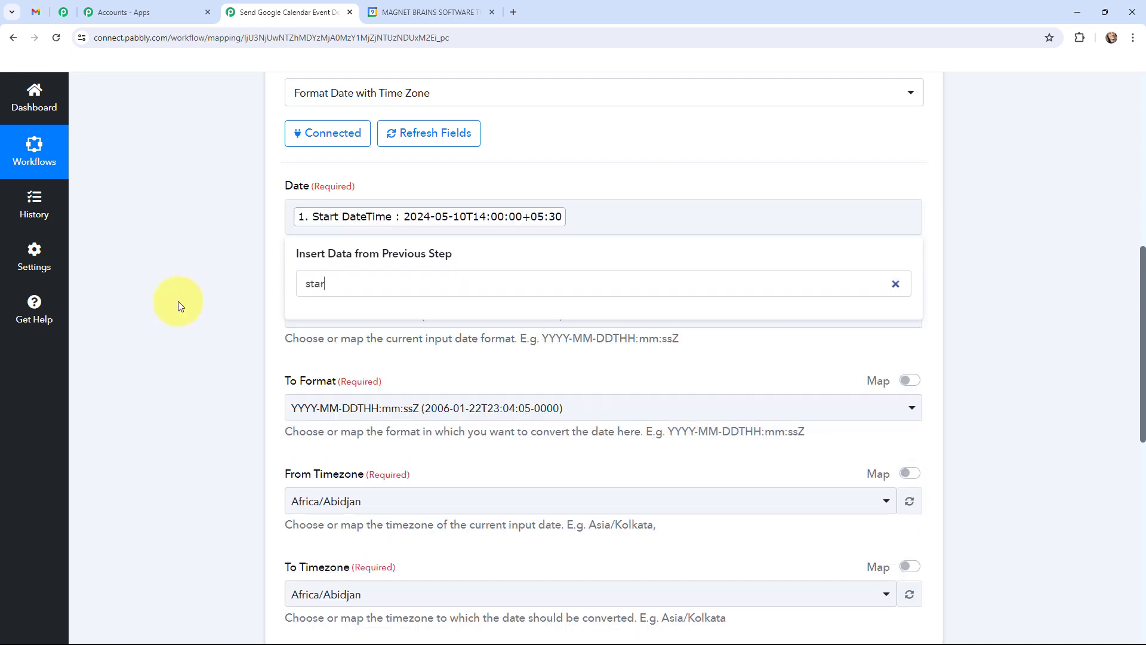
pyautogui.click(178, 301)
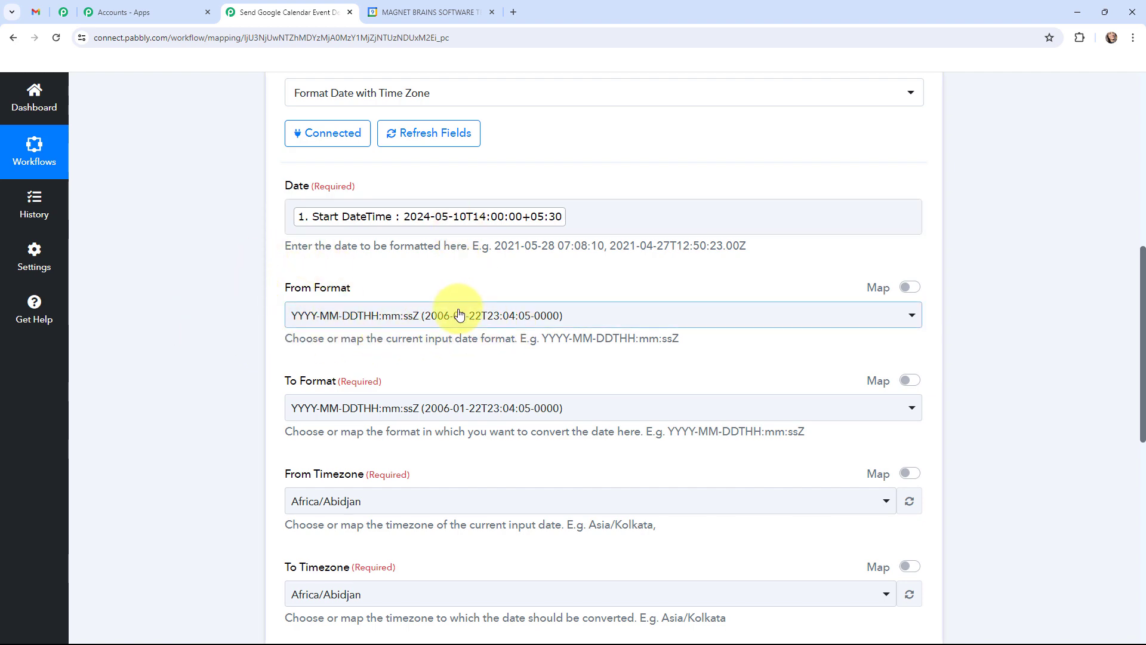
# Step: Set the formatter's To Format to DD/MM/YYYY hh:mm:ss A
pyautogui.scroll(-2, 470, 299)
pyautogui.click(585, 288)
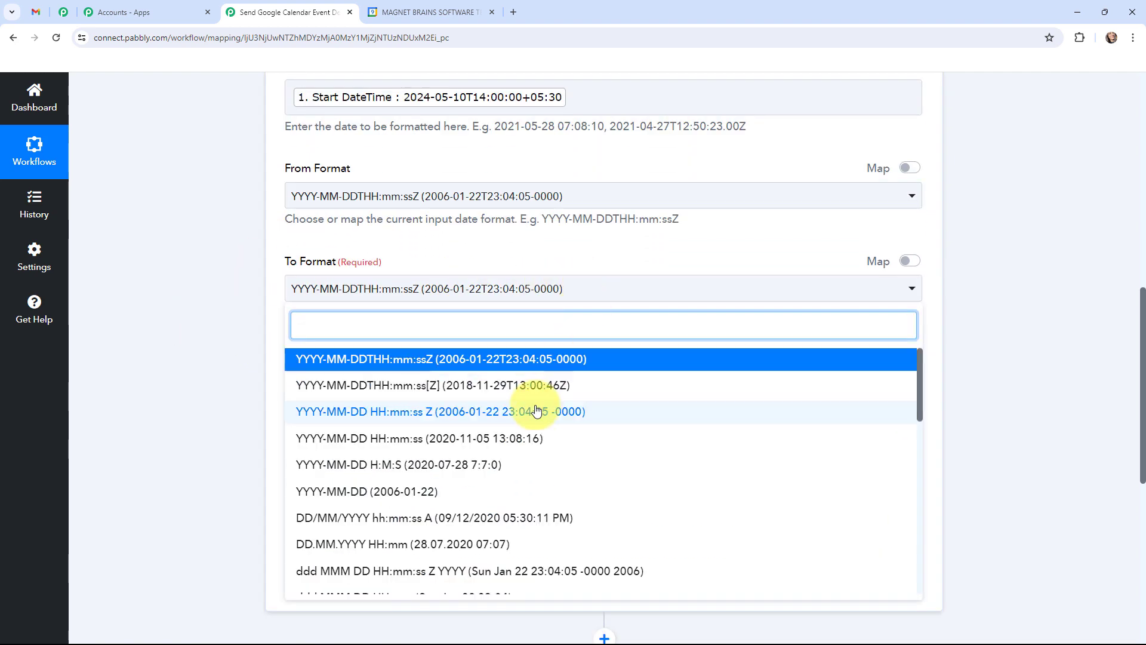
pyautogui.scroll(-1, 536, 411)
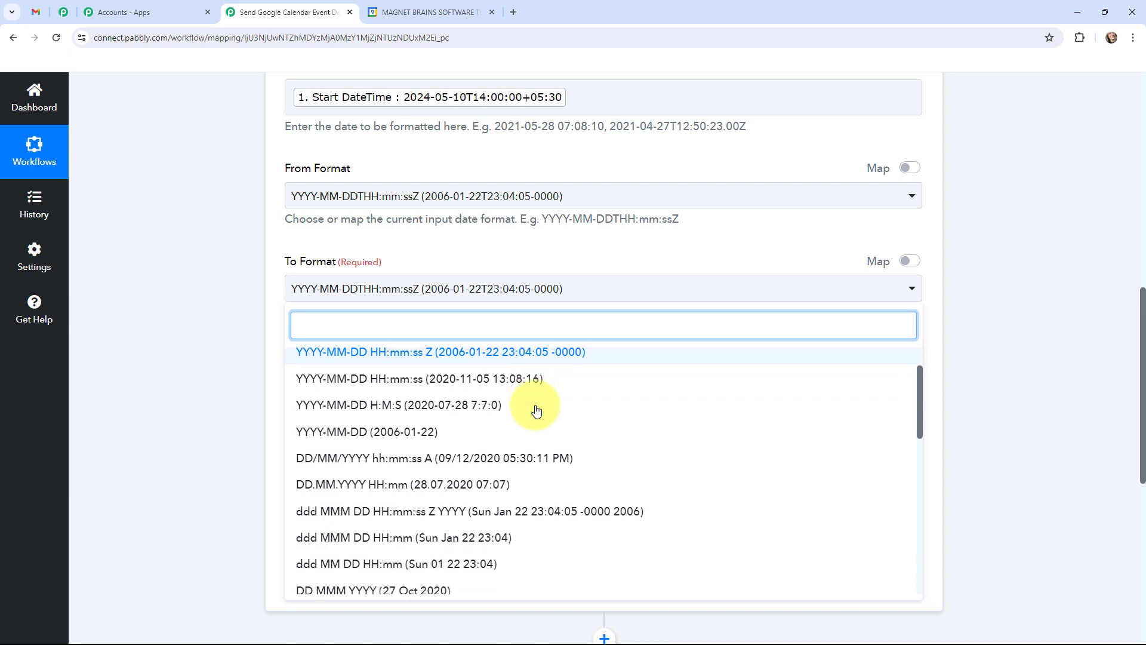
pyautogui.click(519, 460)
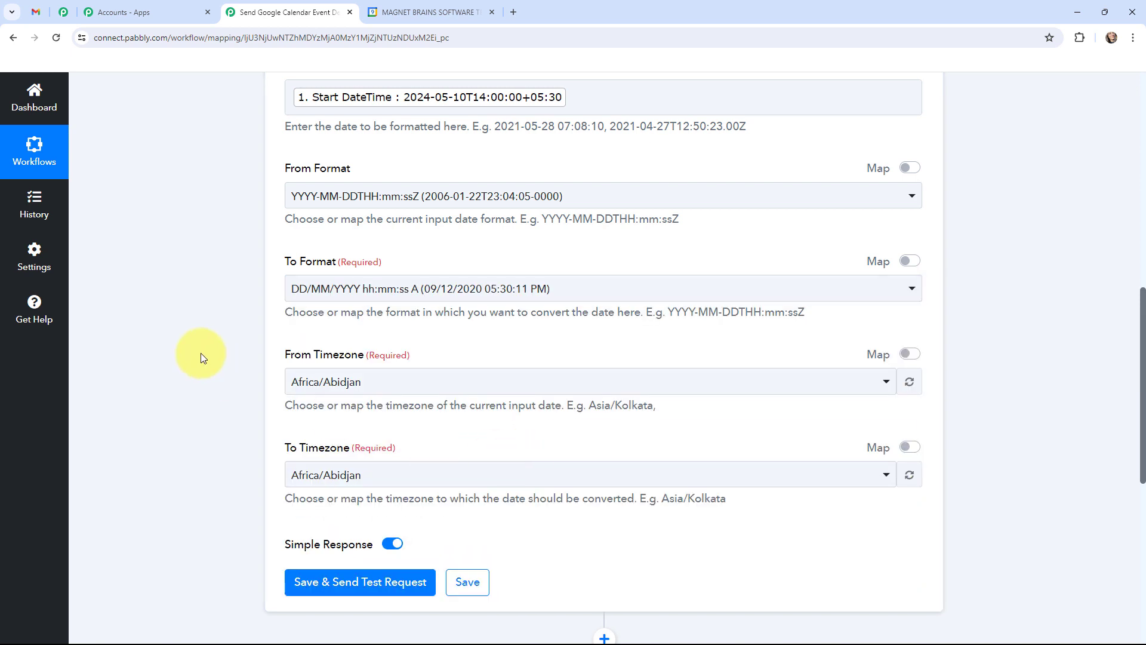
# Step: Switch the formatter's From Timezone to mapping and map the calendar event's Start TimeZone into it
pyautogui.click(909, 354)
pyautogui.moveTo(369, 381); pyautogui.dragTo(287, 380)
pyautogui.press('BackSpace')
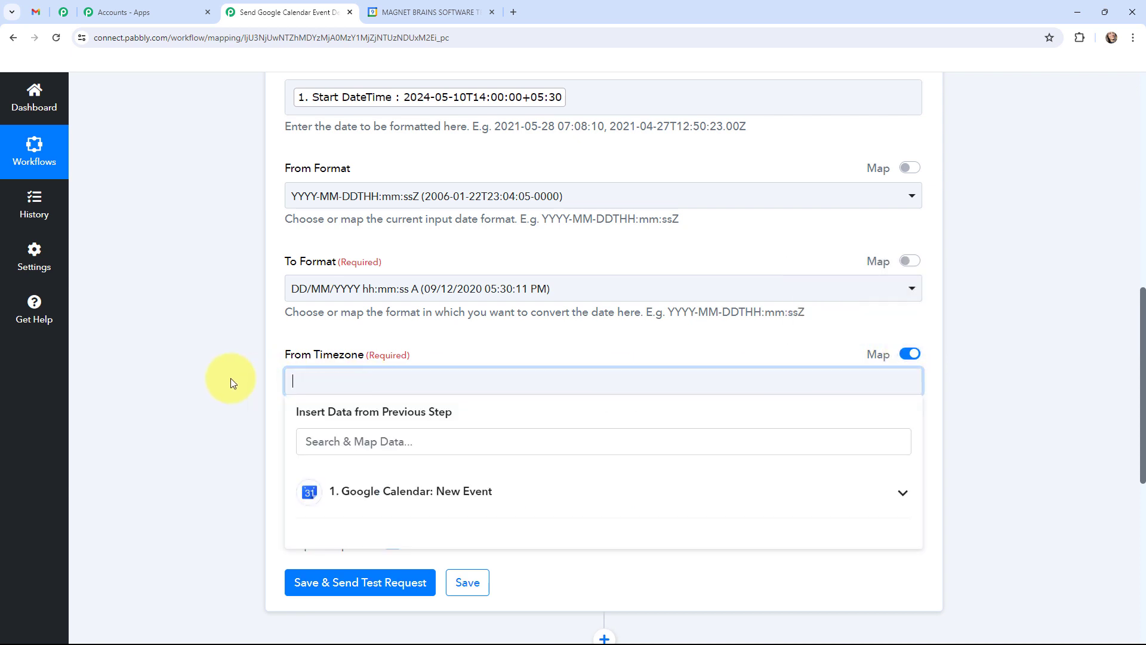
pyautogui.click(344, 497)
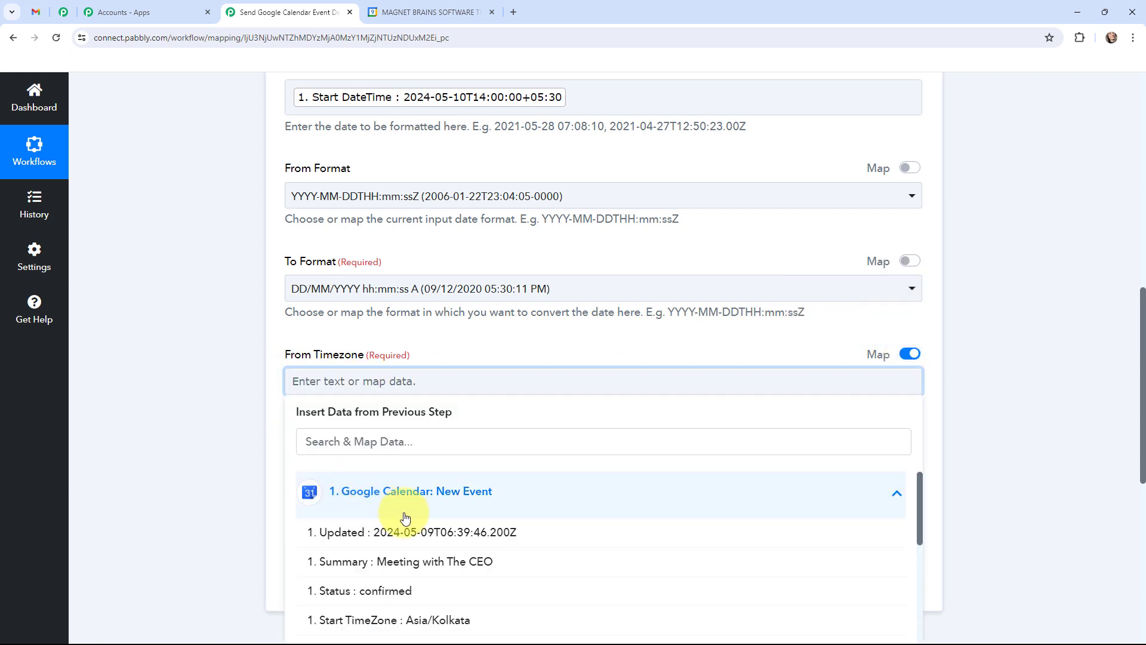
pyautogui.click(430, 619)
pyautogui.click(221, 398)
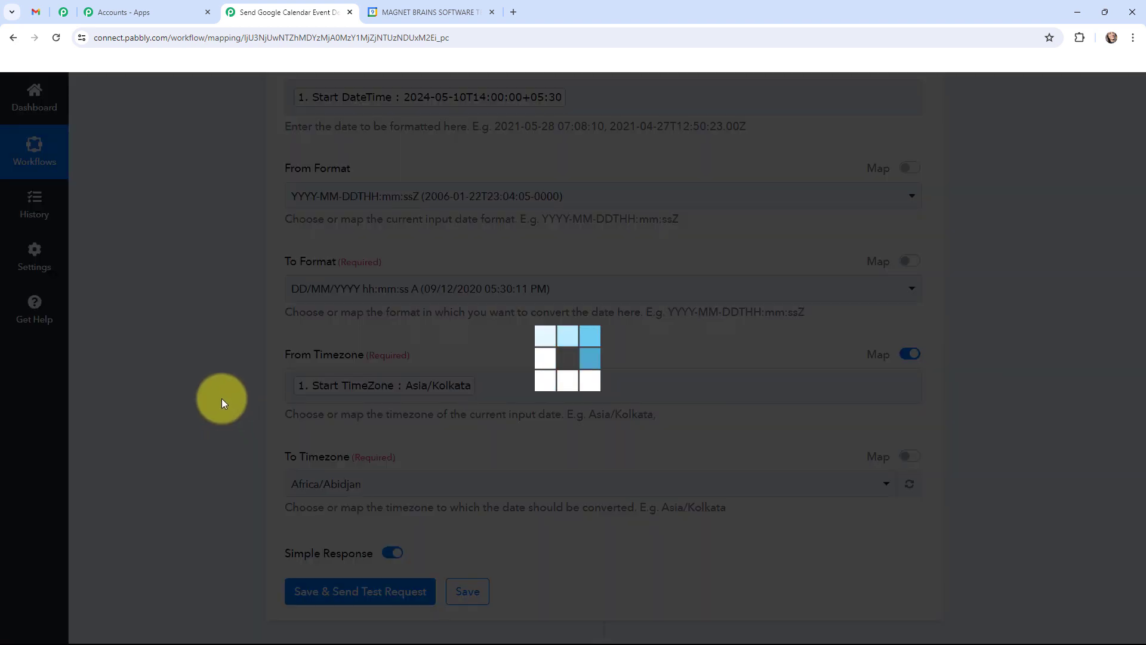
# Step: Set the formatter's To Timezone to Asia/Kolkata
pyautogui.scroll(-1, 372, 429)
pyautogui.click(371, 428)
pyautogui.write('a')
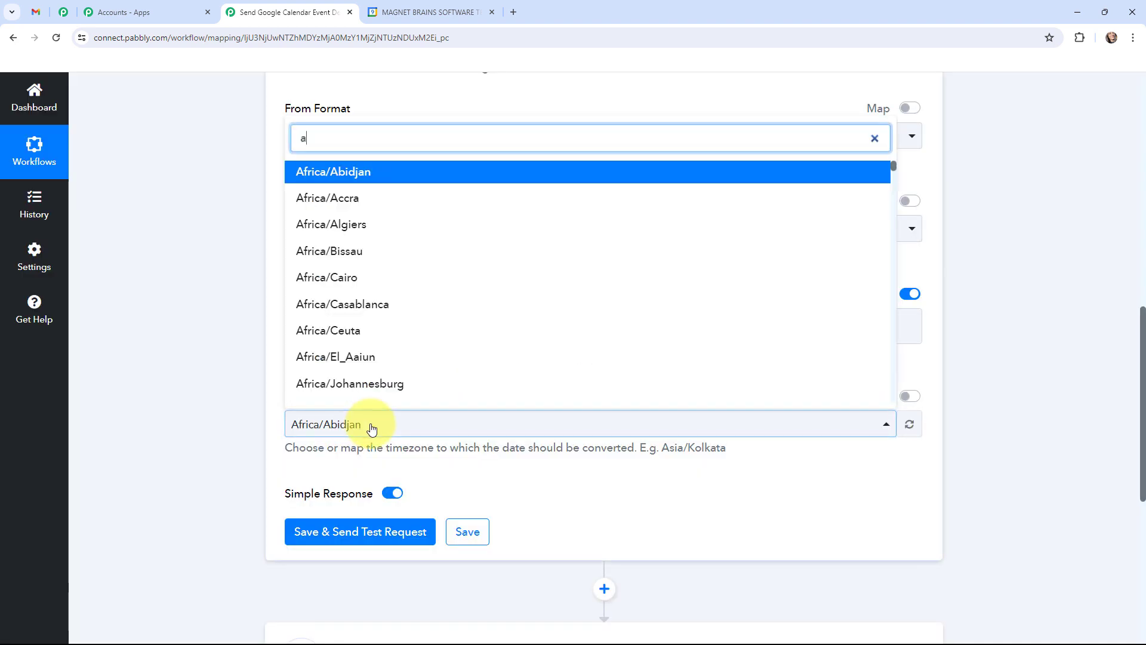
pyautogui.write('sia')
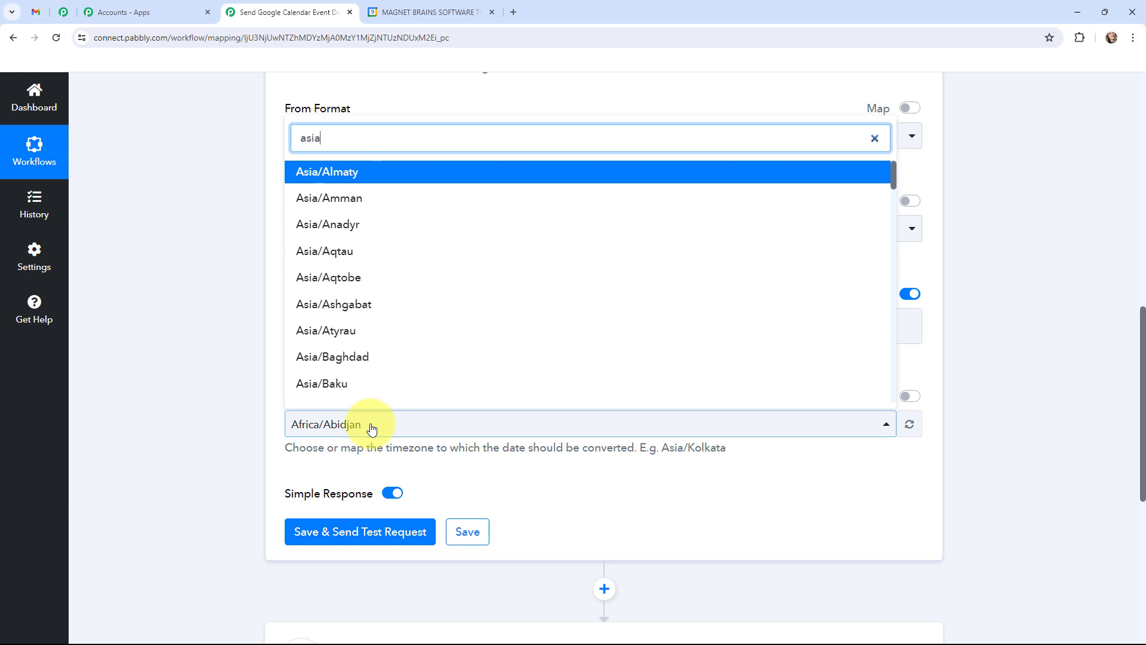
pyautogui.write('/ko')
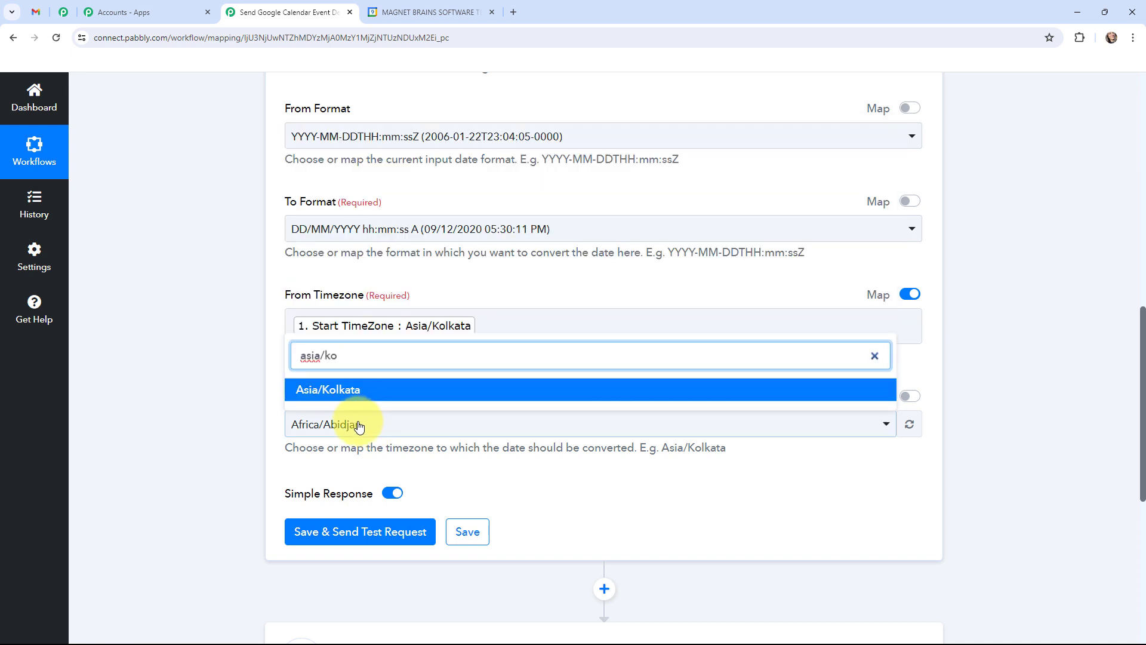
pyautogui.click(348, 386)
# Step: Save and test the Date/Time Formatter action, and compare its result with the event's timing in Google Calendar
pyautogui.scroll(1, 213, 349)
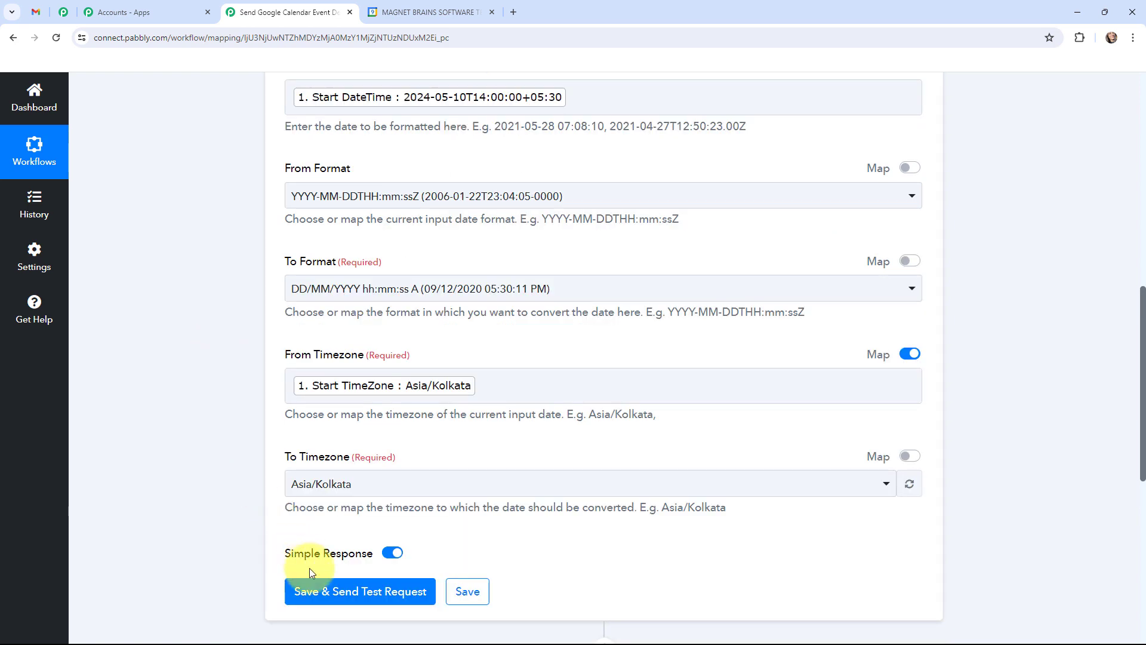
pyautogui.click(340, 592)
pyautogui.click(622, 339)
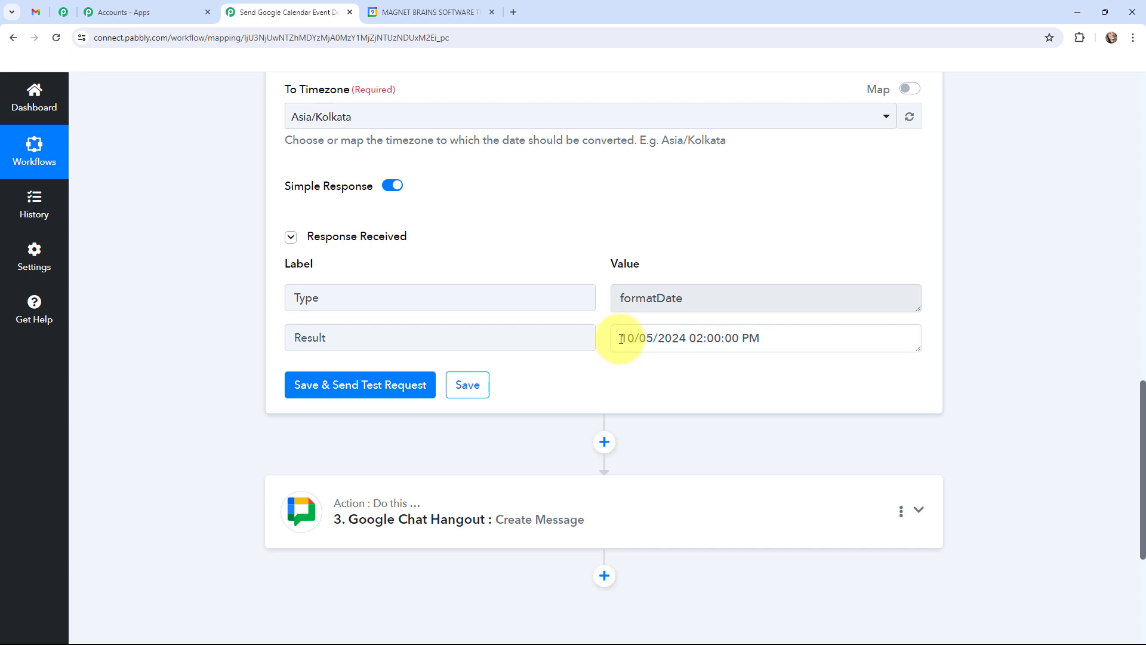
pyautogui.moveTo(623, 339); pyautogui.dragTo(762, 343)
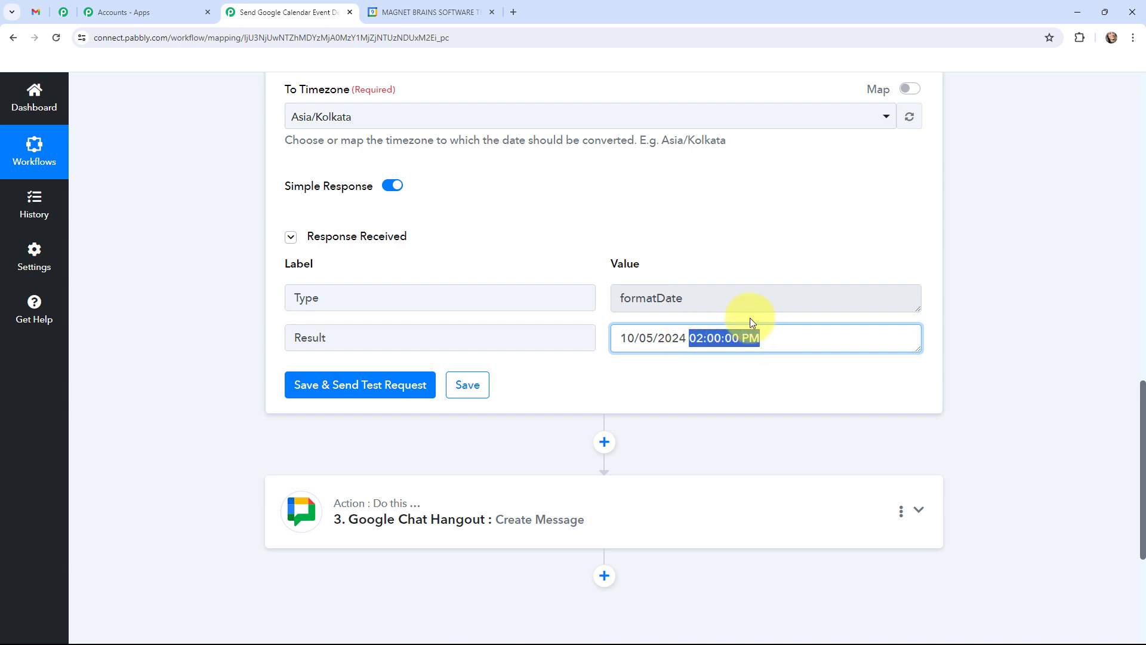
pyautogui.click(420, 8)
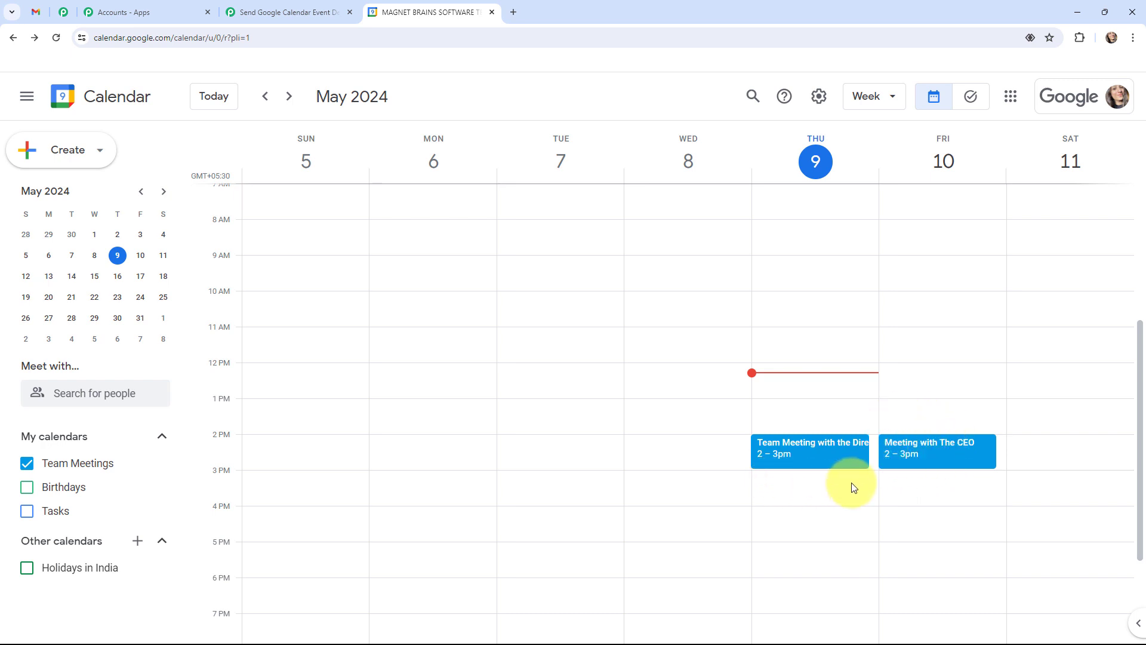
pyautogui.click(244, 11)
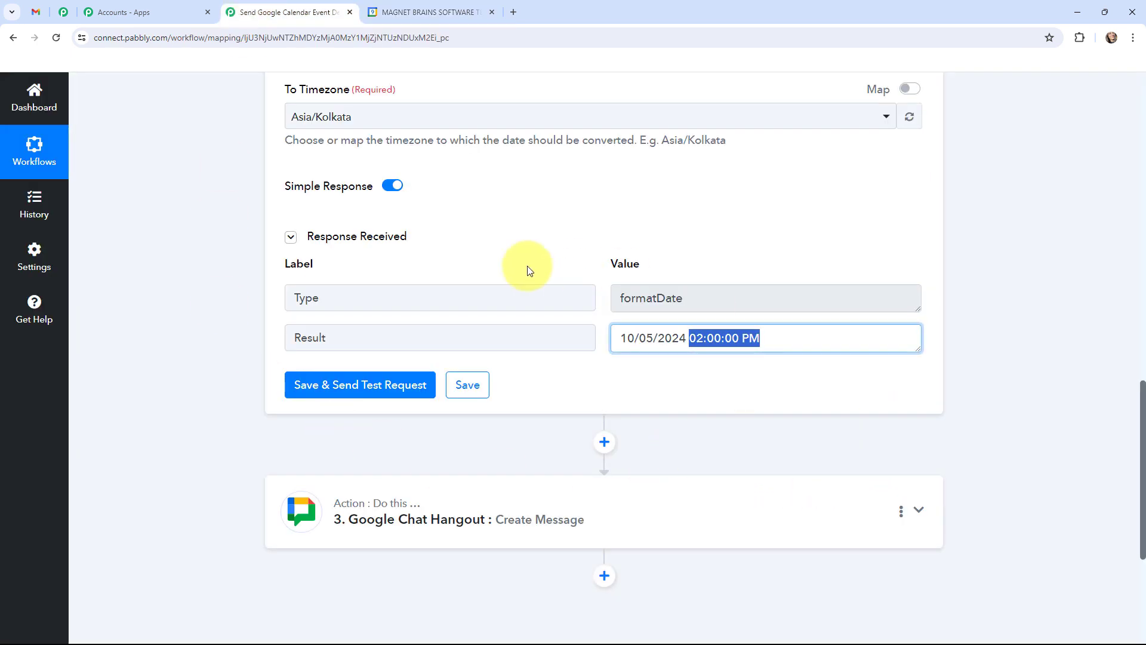
# Step: In the Google Chat action's message, map the Date/Time Formatter's Result after "Date and Time:"
pyautogui.click(371, 495)
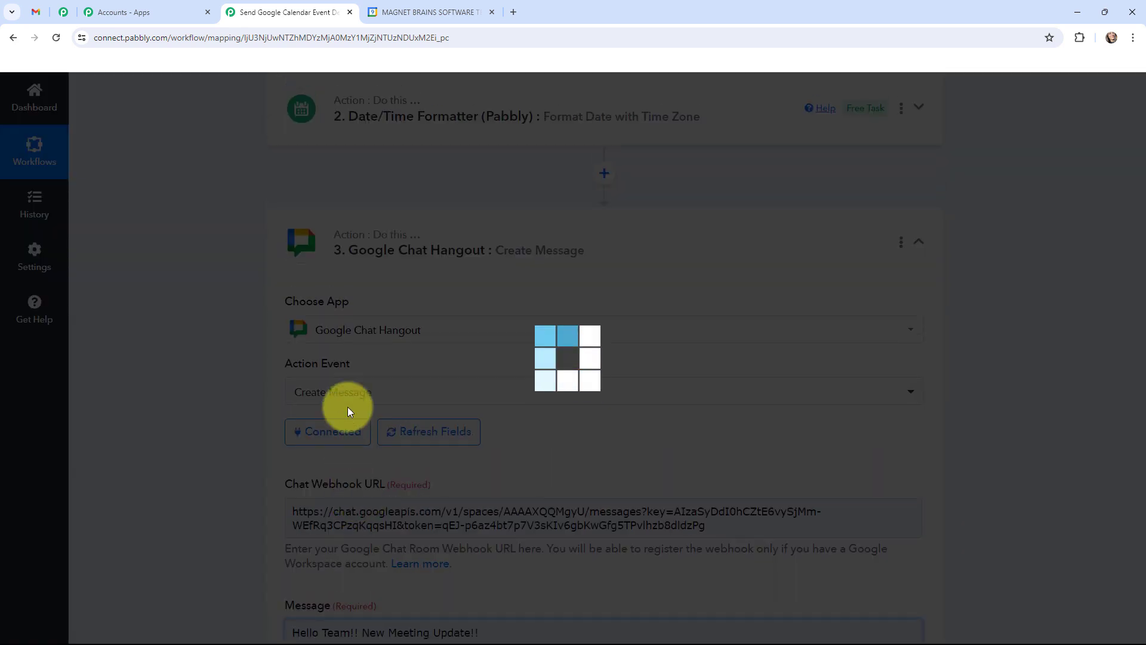
pyautogui.scroll(-4, 522, 269)
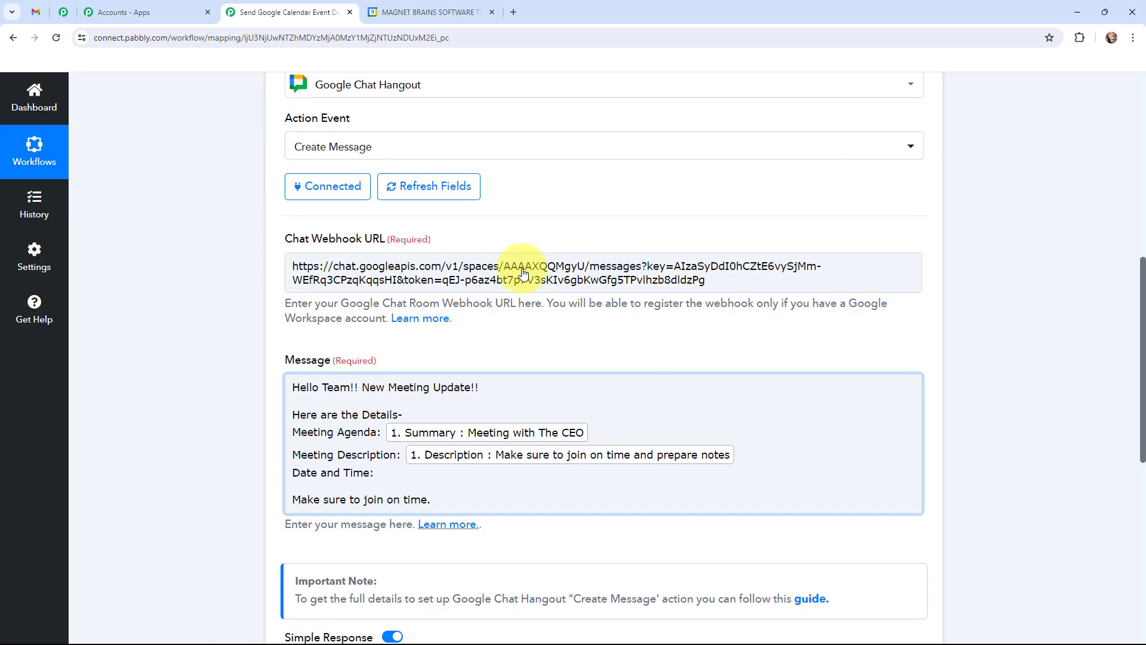
pyautogui.scroll(-1, 522, 273)
pyautogui.click(381, 420)
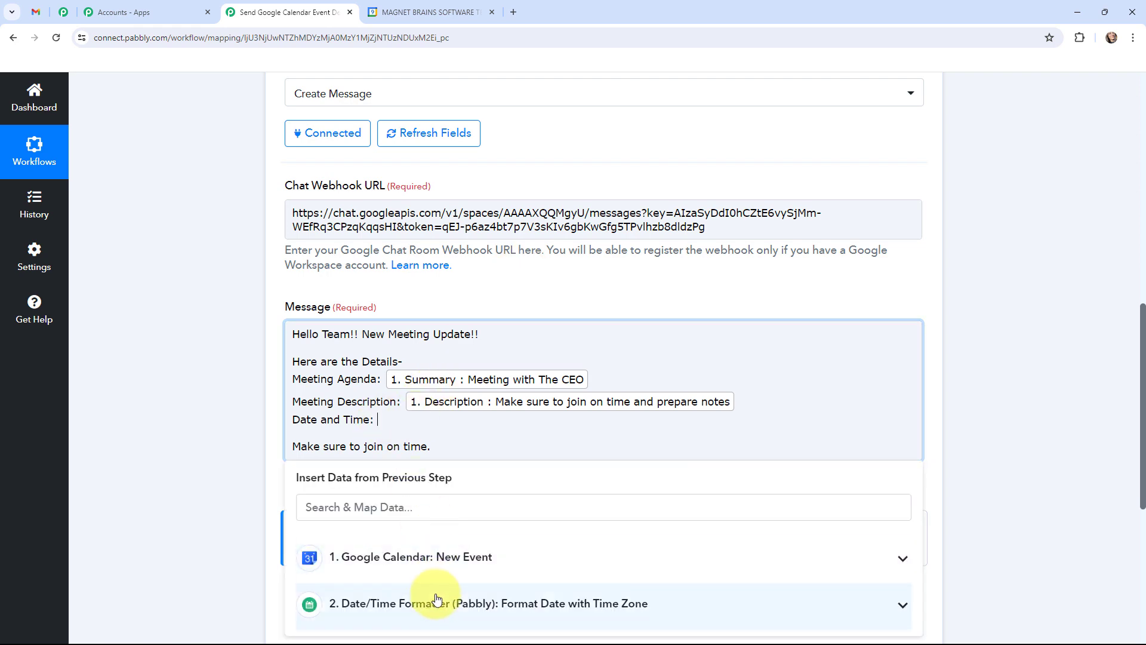
pyautogui.click(436, 599)
pyautogui.scroll(-3, 440, 540)
pyautogui.click(440, 494)
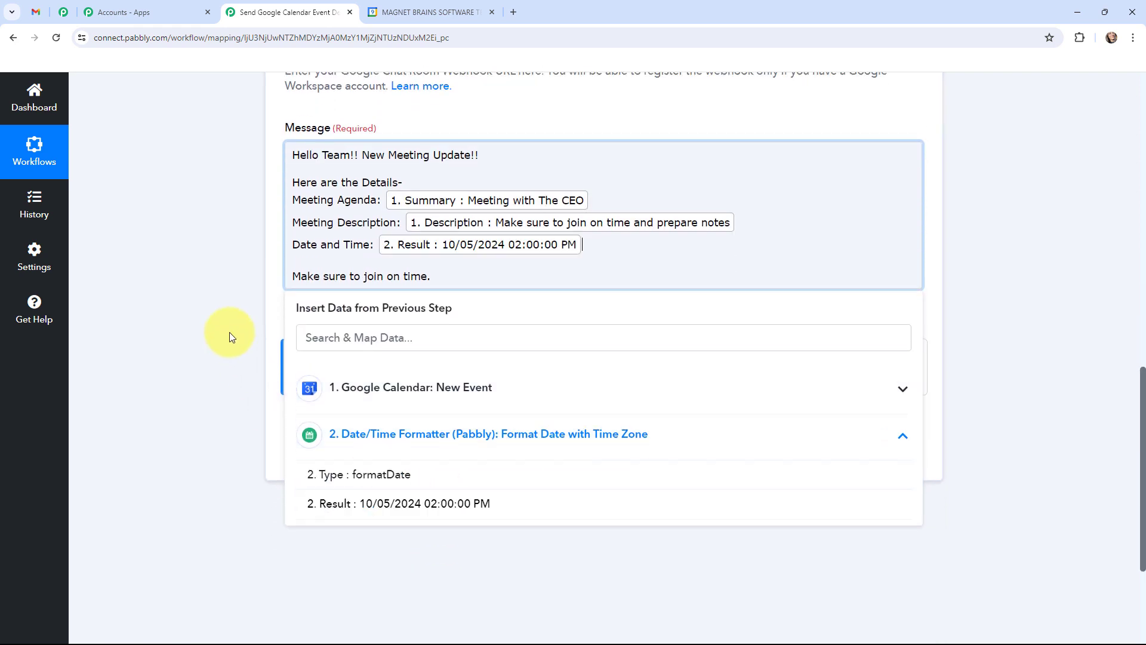
pyautogui.click(224, 324)
pyautogui.scroll(2, 224, 324)
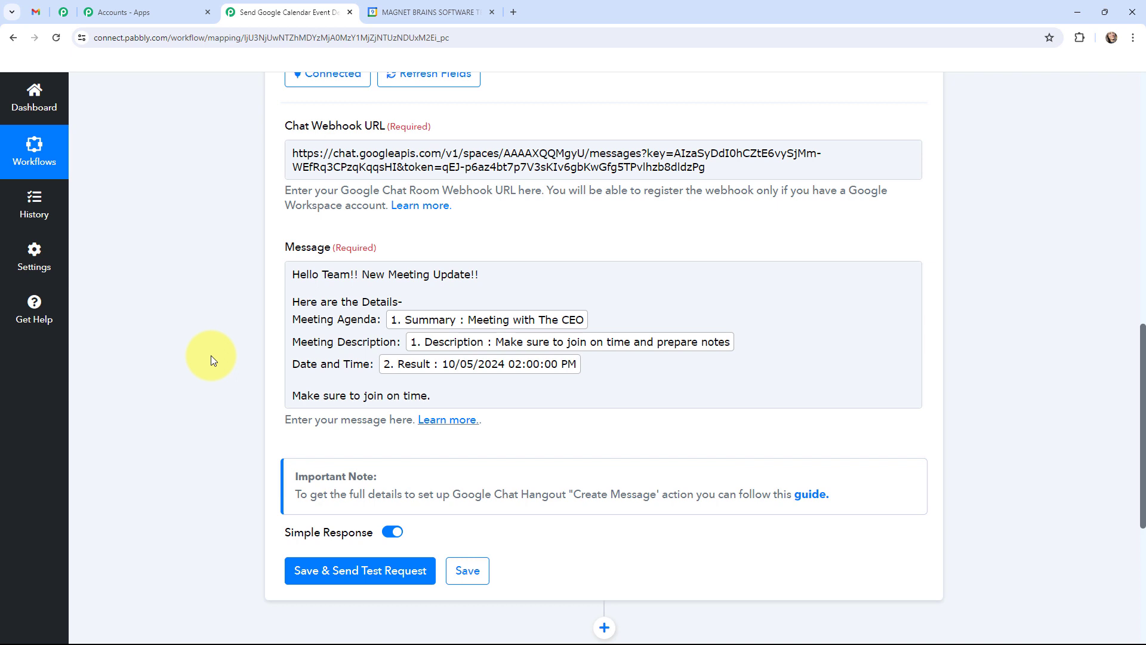
# Step: Save the Google Chat Create Message action and send a test request, reviewing the response
pyautogui.scroll(-5, 210, 356)
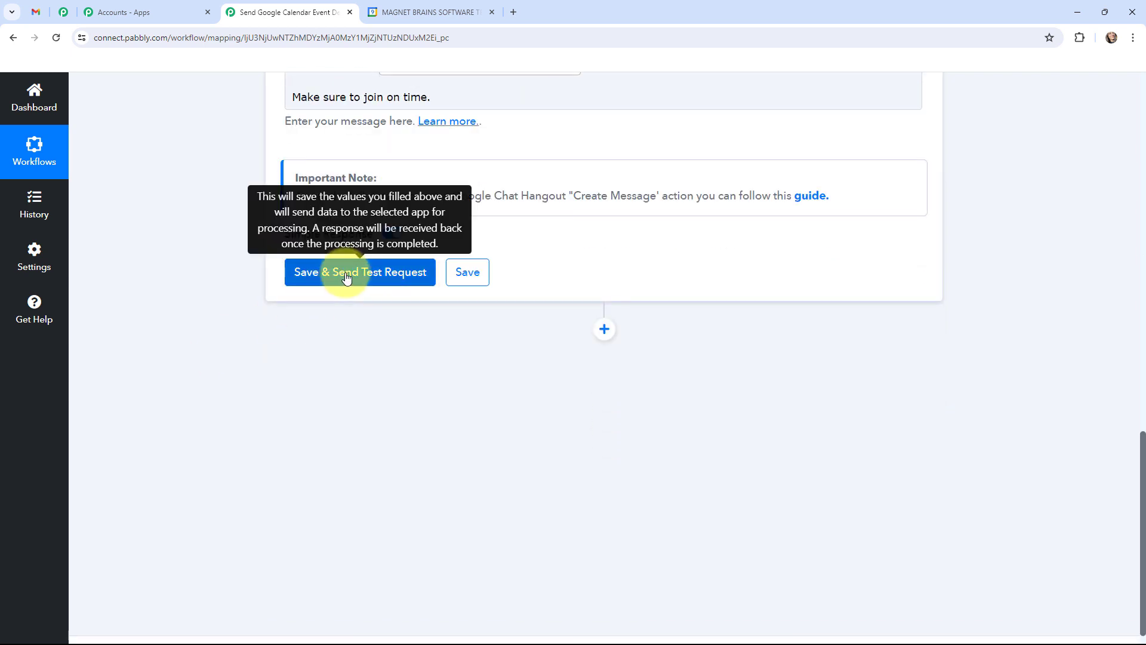
pyautogui.click(346, 277)
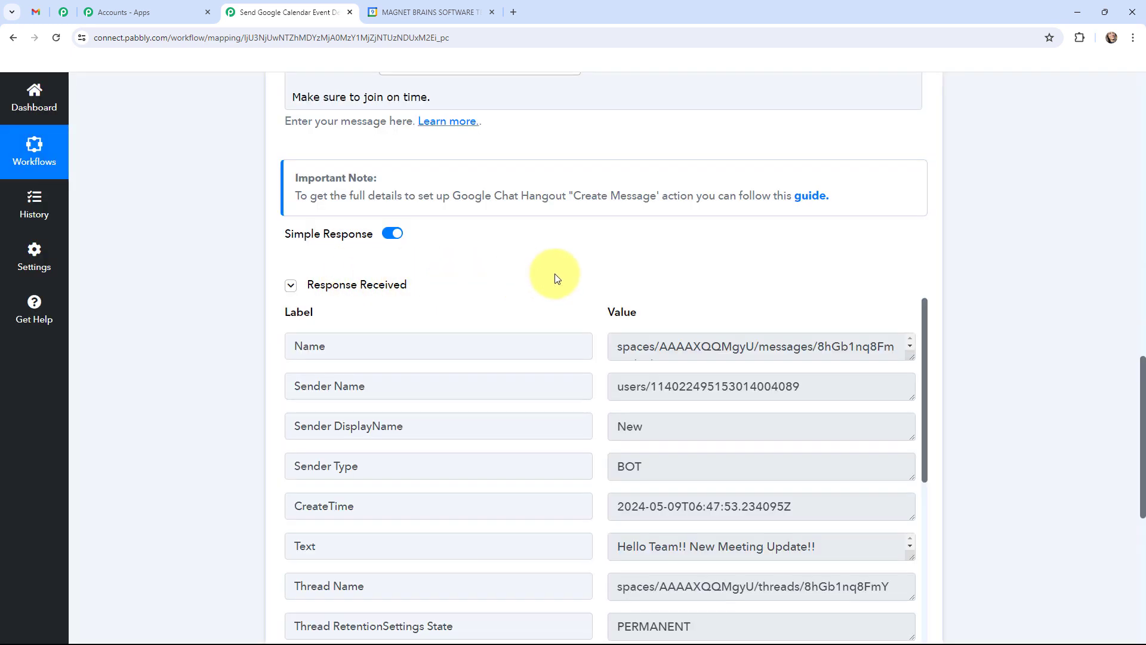
pyautogui.scroll(-1, 585, 275)
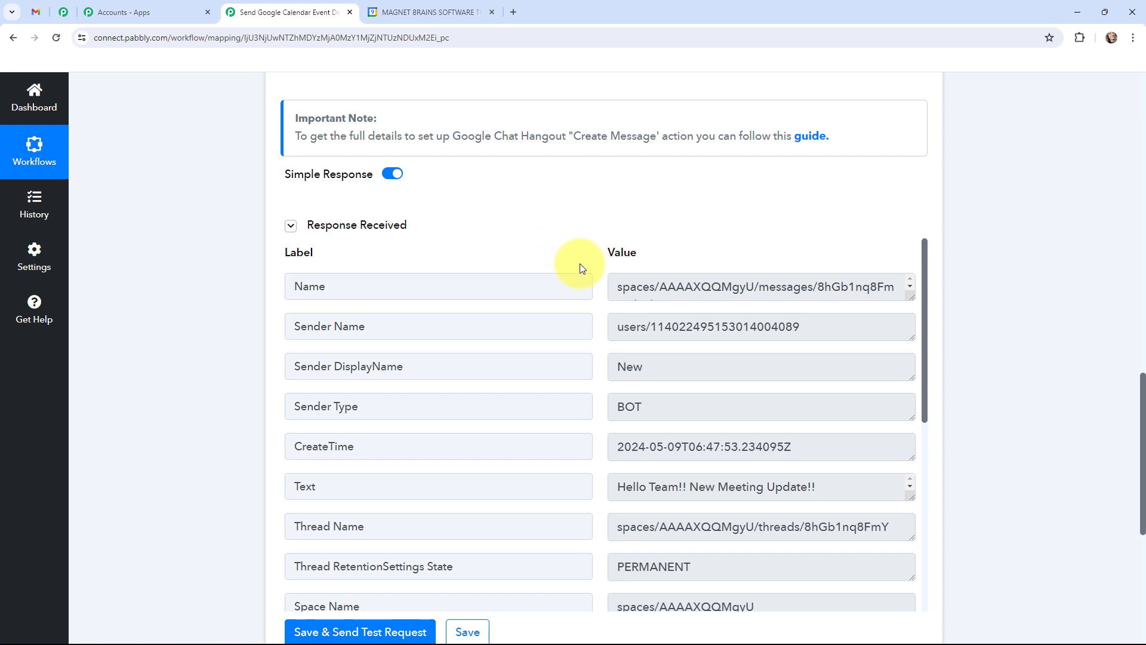
# Step: Switch to Gmail and check the test message in the Pabbly Tuts Team chat space, and return to the Pabbly workflow
pyautogui.click(36, 12)
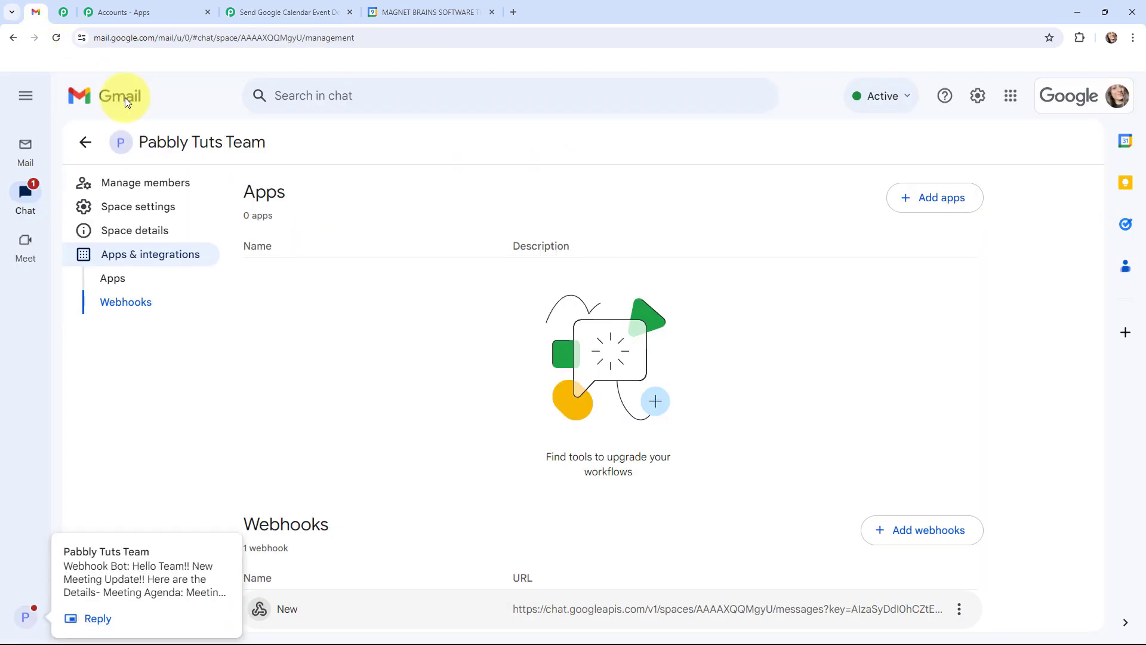
pyautogui.click(188, 553)
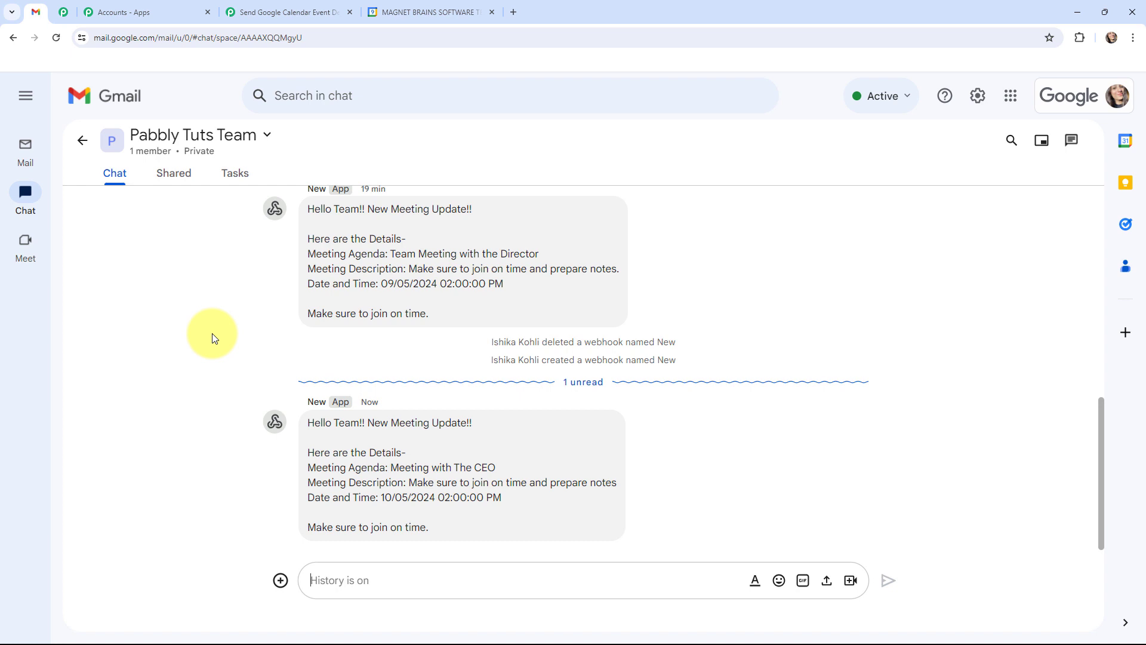
pyautogui.hotkey('ctrl', '4')
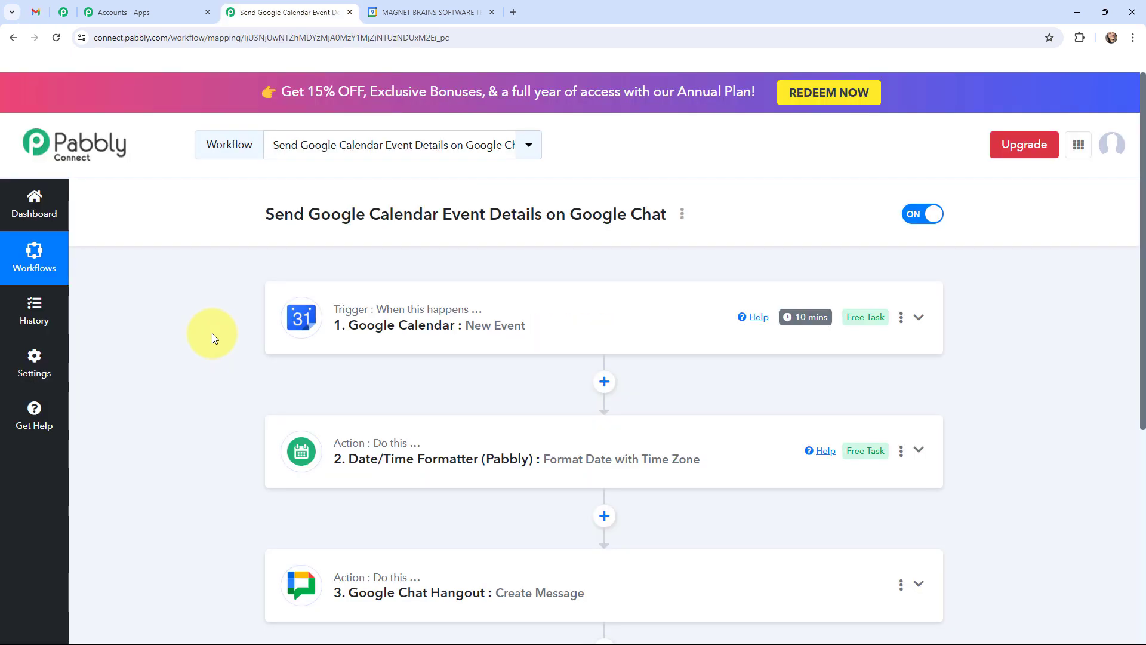